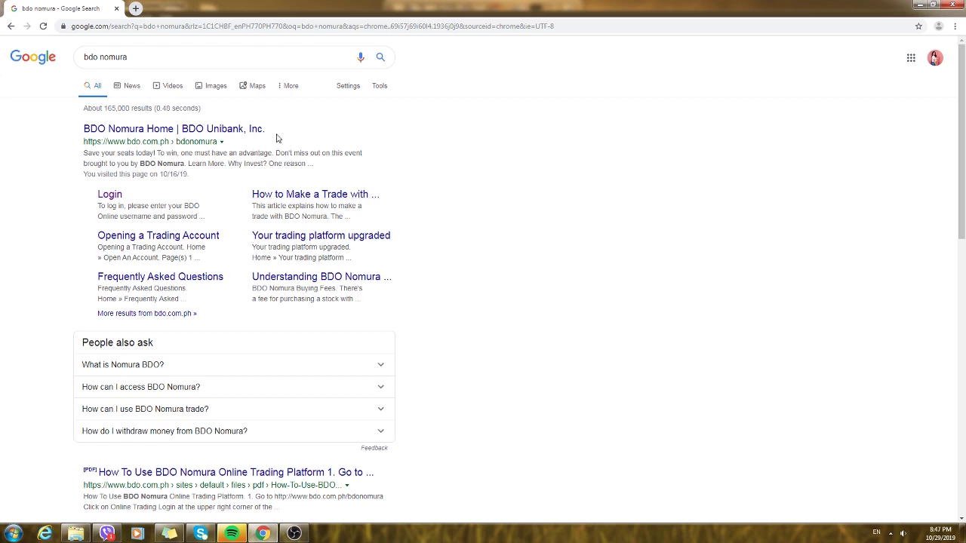
Open the 'BDO Nomura Home | BDO Unibank, Inc.' result from the Google search for bdo nomura
click(147, 131)
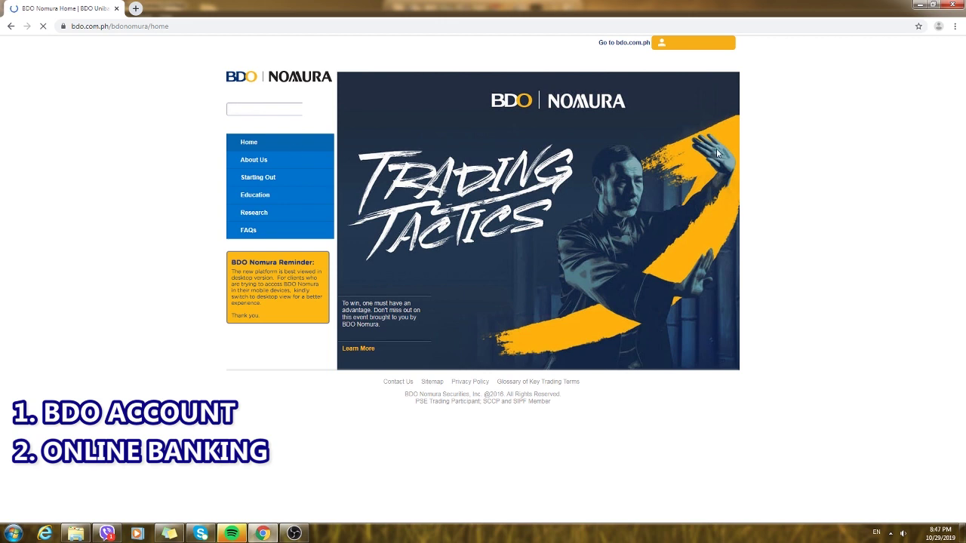
Go to the BDO Online login page from the Online Trading Log-in menu
mouse_move(725, 44)
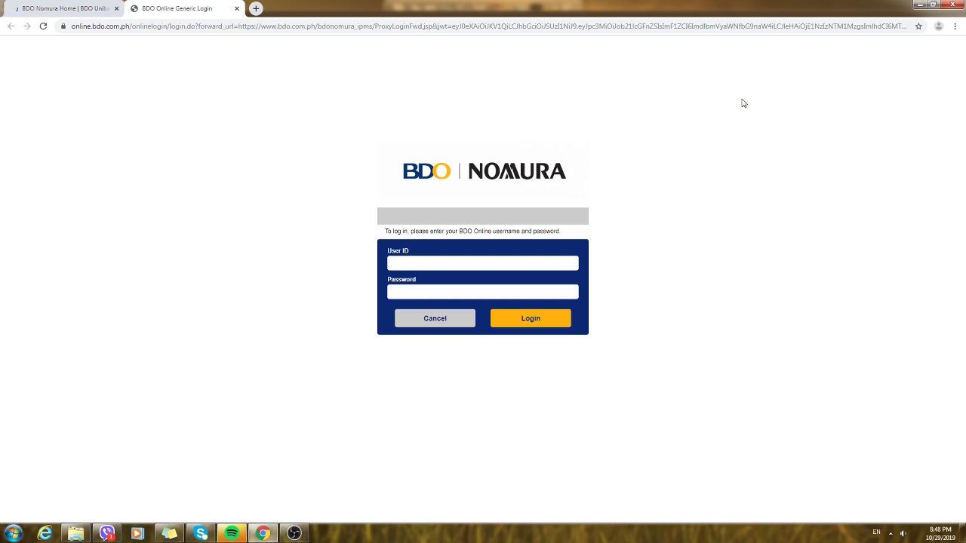
Log in with the online banking user ID and password, then submit the SMS one-time password
click(489, 258)
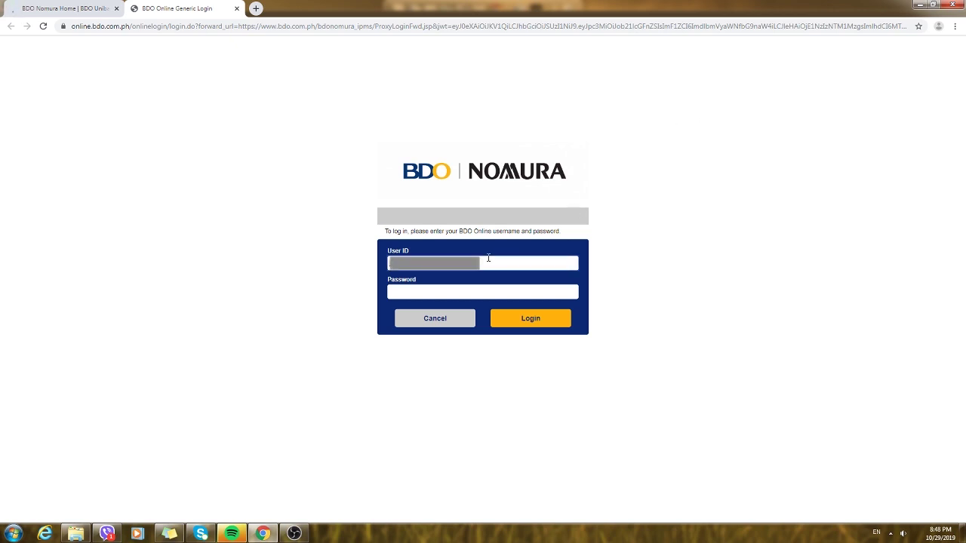
click(436, 294)
key(ctrl+v)
key(Return)
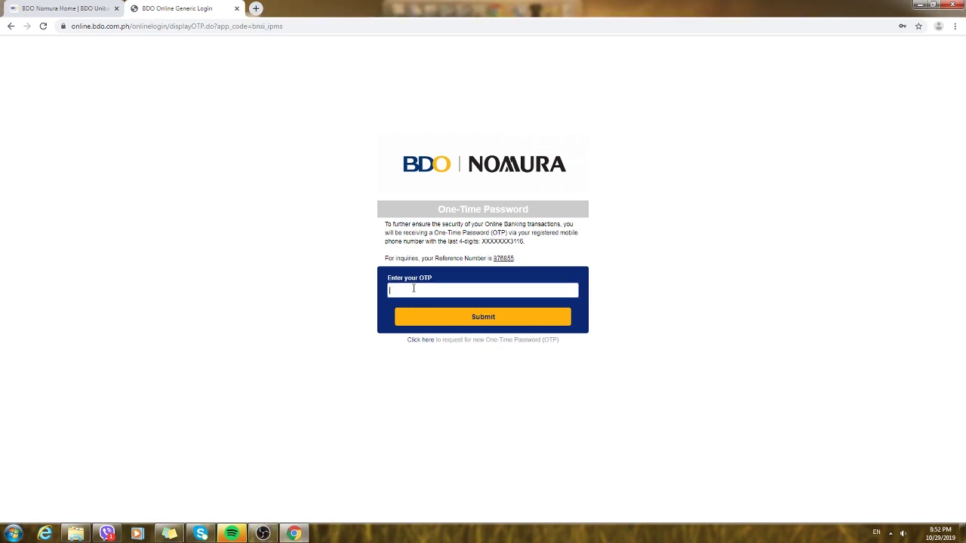
key(Return)
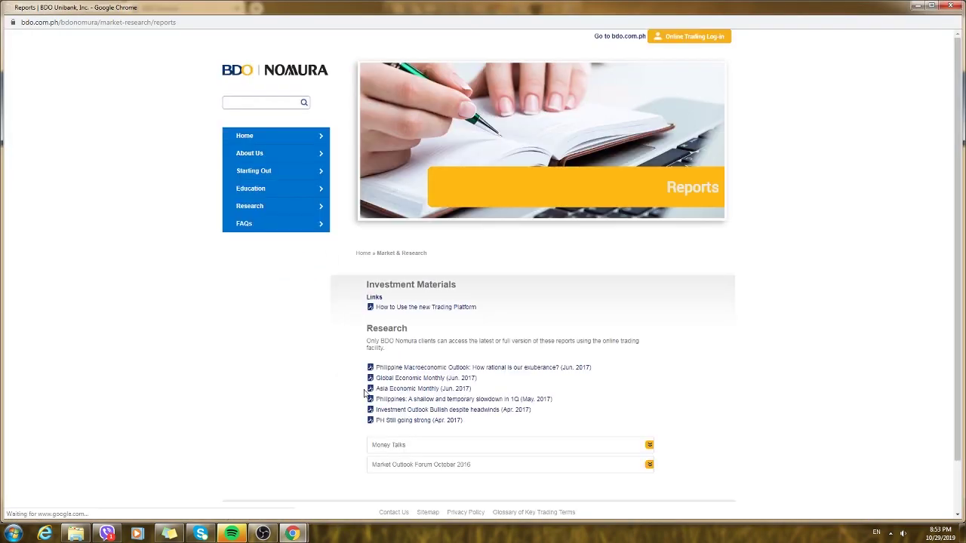
Read the 'How to Use the new Trading Platform' PDF to page 4, then put it away
scroll(327, 306, down, 2)
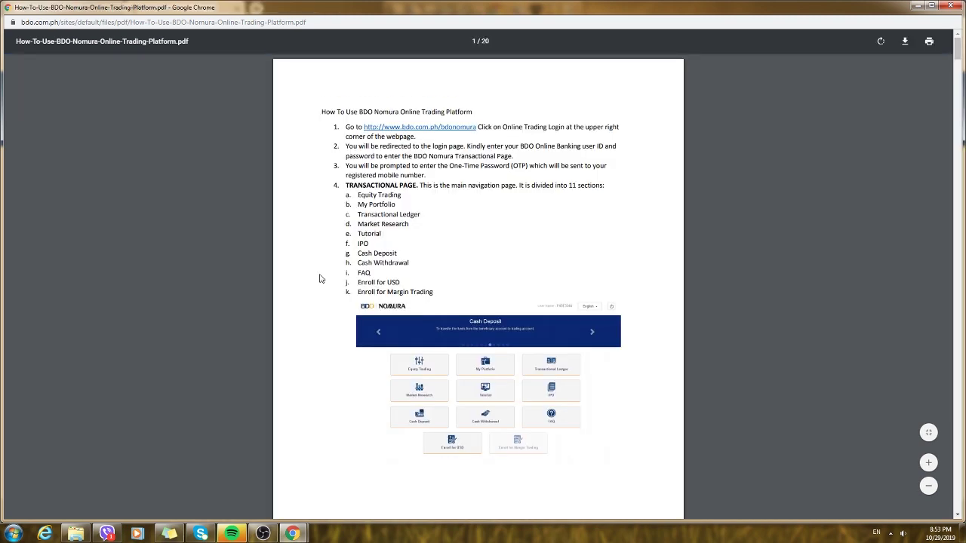
scroll(551, 345, down, 2)
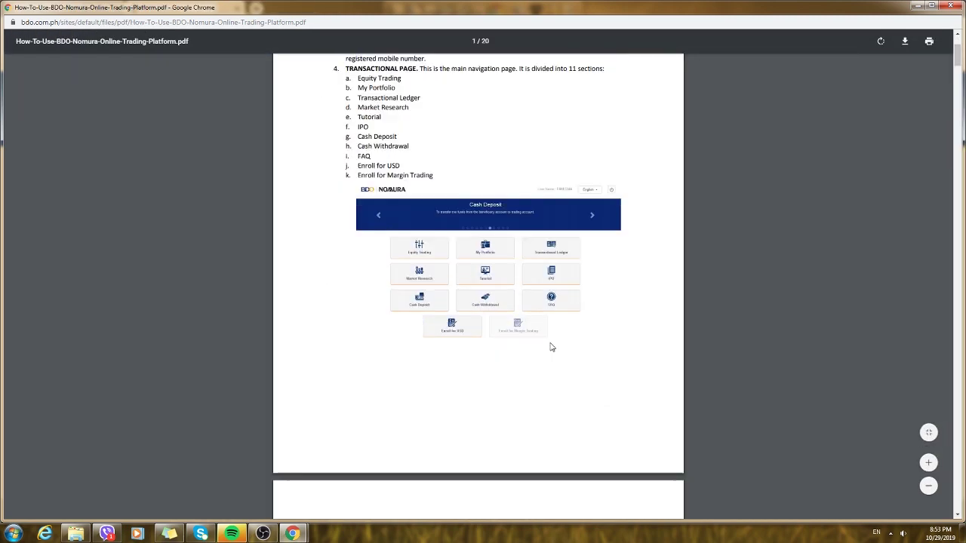
scroll(687, 269, down, 11)
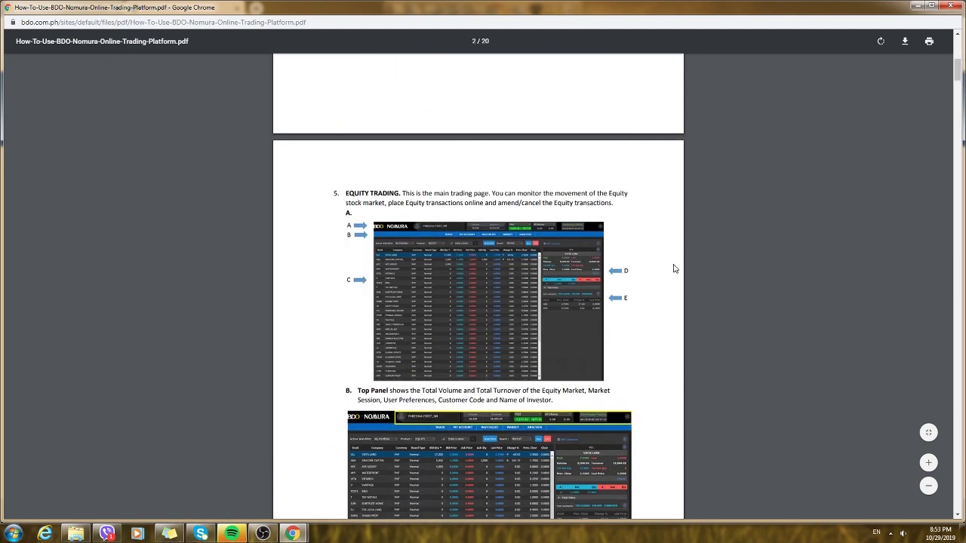
scroll(675, 269, down, 9)
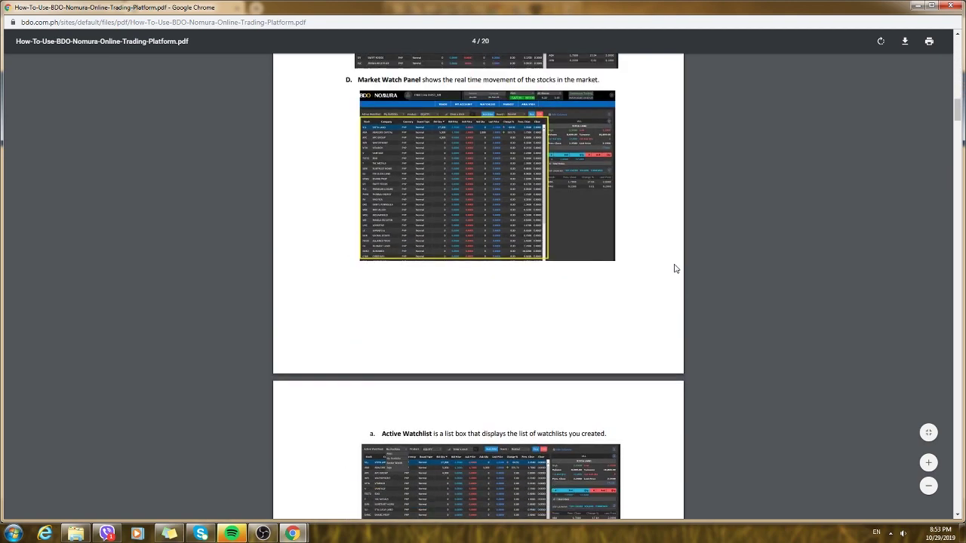
click(917, 6)
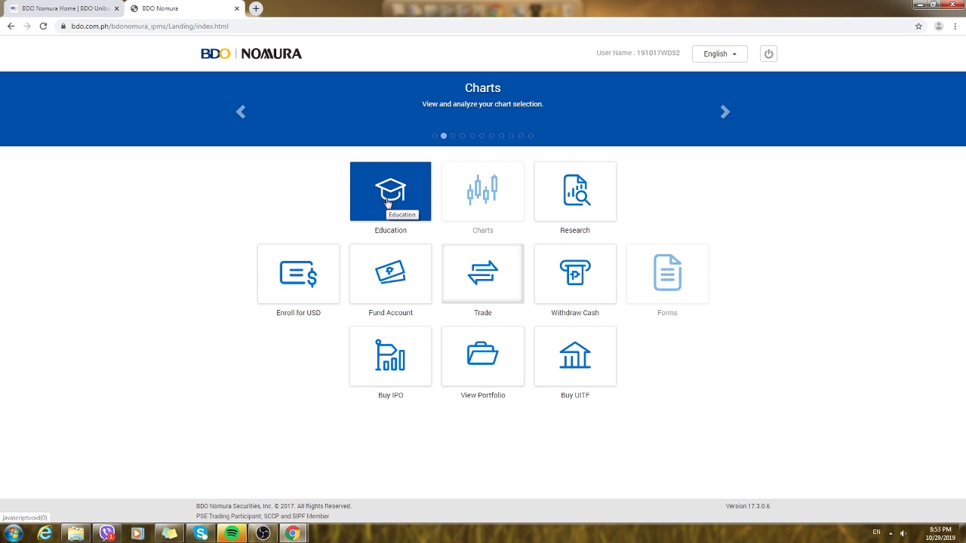
Open Fund Account, choose PHP and the source bank account, and view its 0.56 balance
click(398, 282)
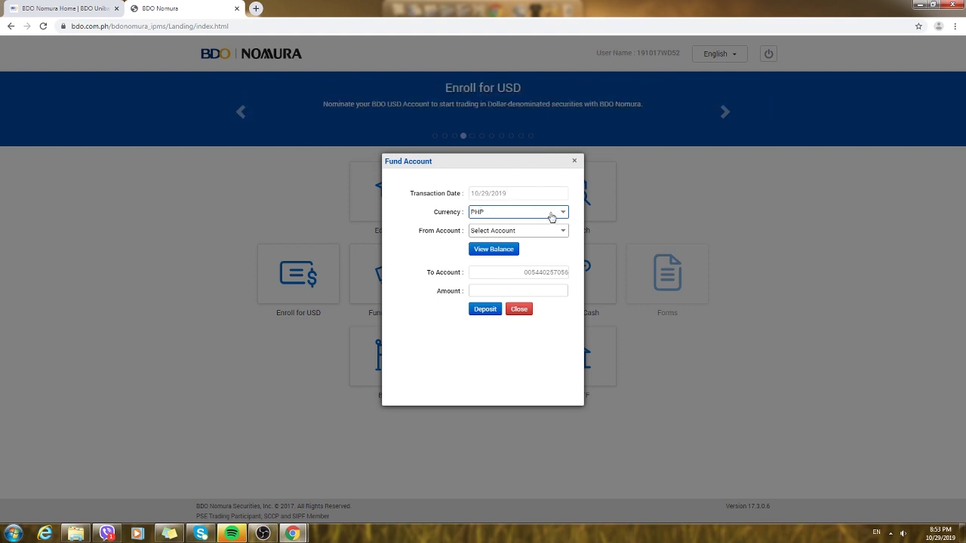
click(556, 215)
click(535, 227)
click(550, 236)
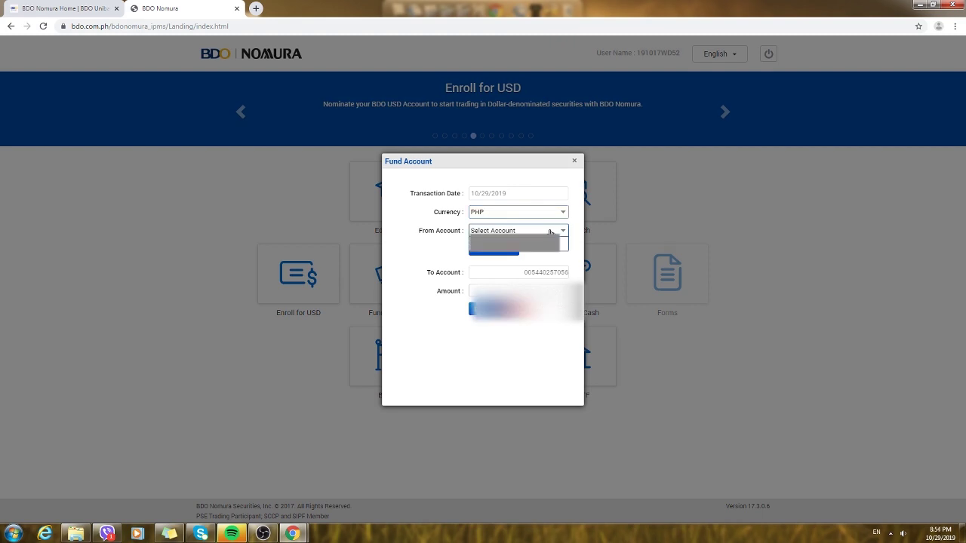
click(522, 240)
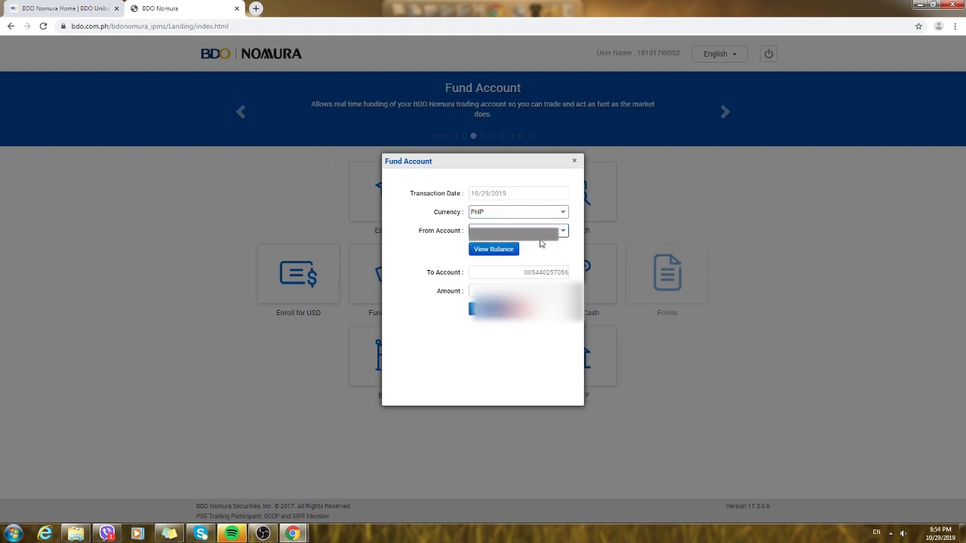
click(500, 249)
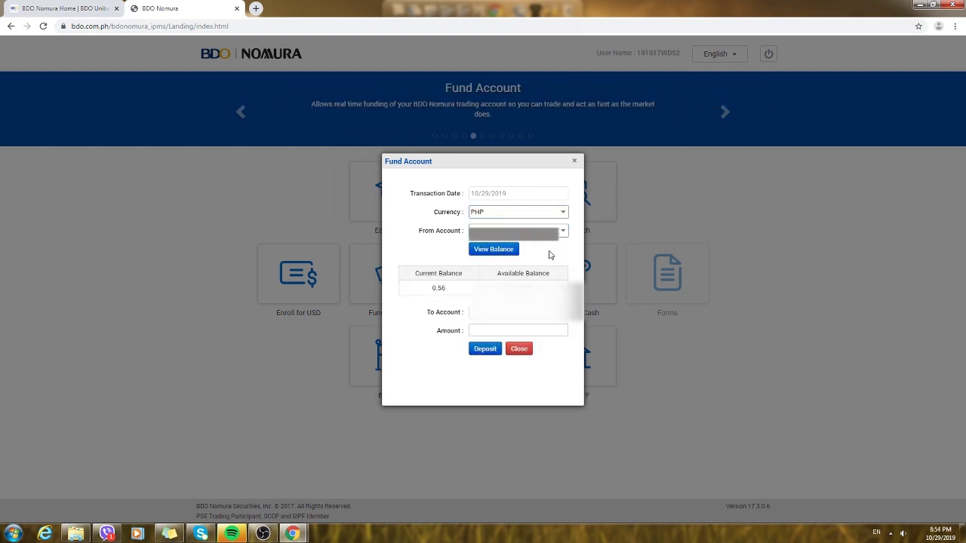
Enter a 5000 deposit amount, then close the Fund Account form
click(524, 331)
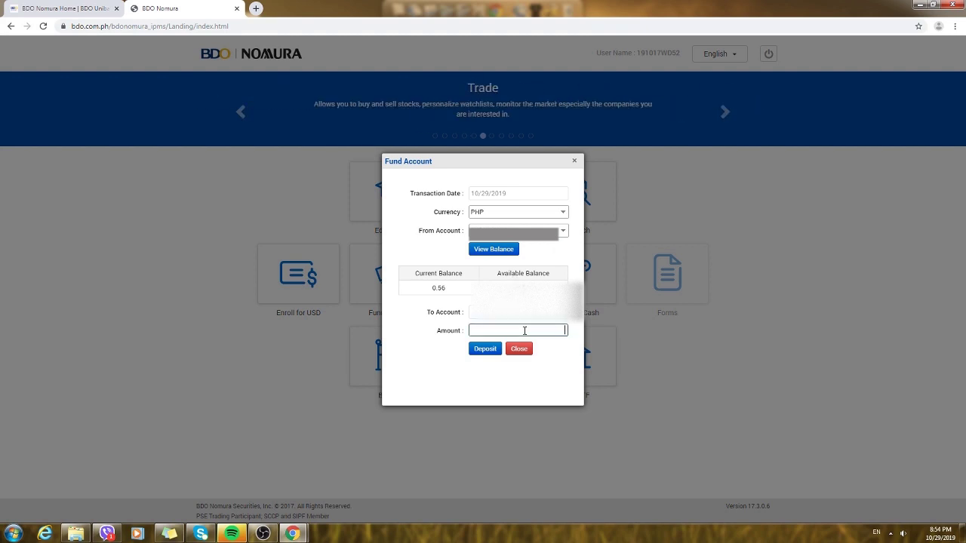
text(5000)
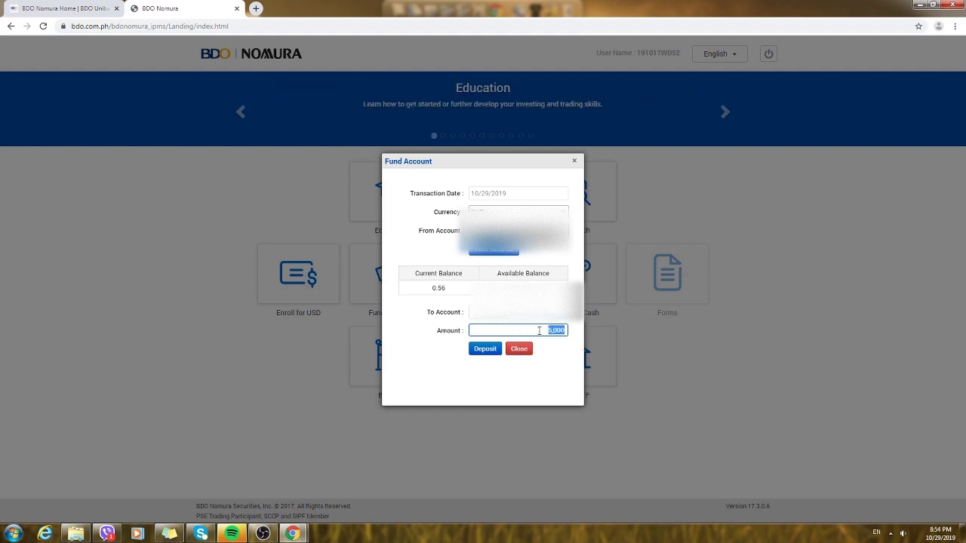
double_click(556, 332)
click(549, 329)
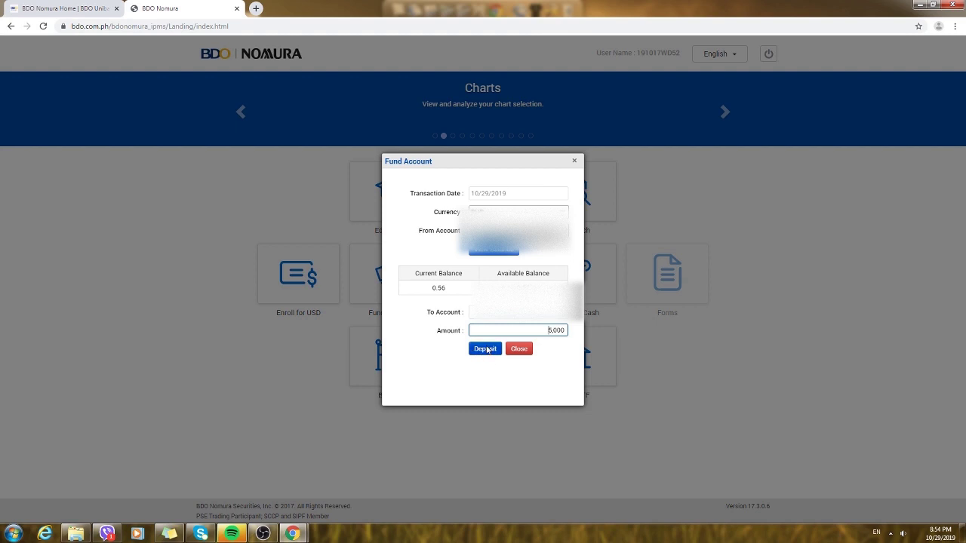
click(518, 350)
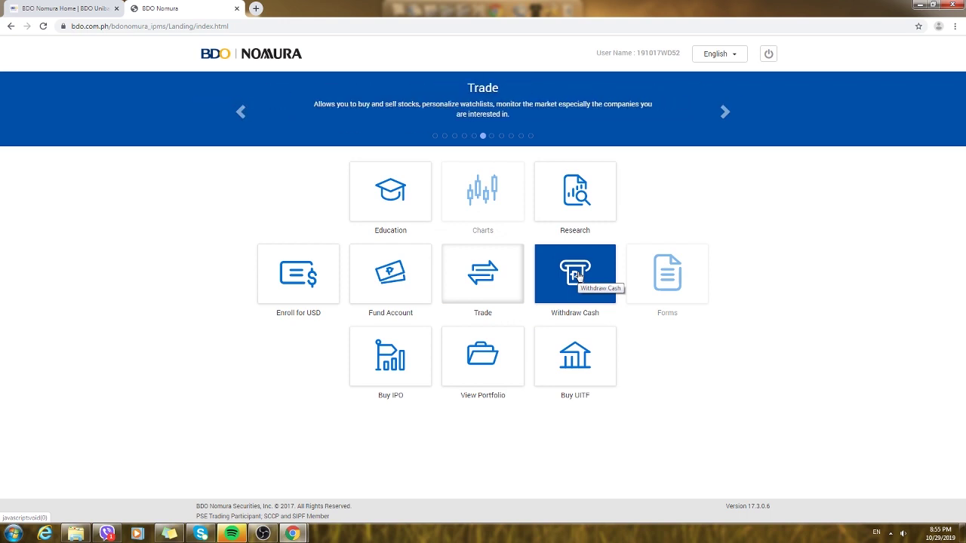
click(572, 273)
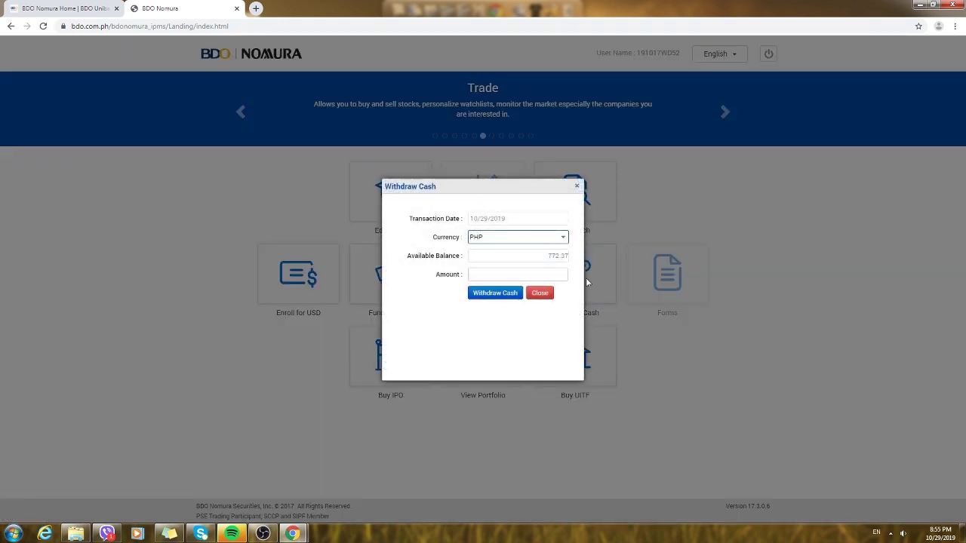
click(529, 272)
text(772)
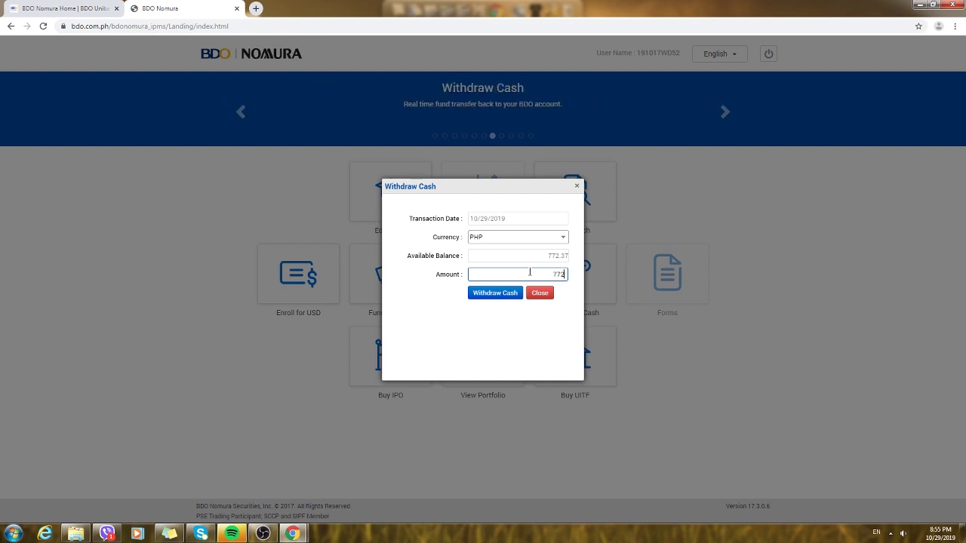
click(577, 187)
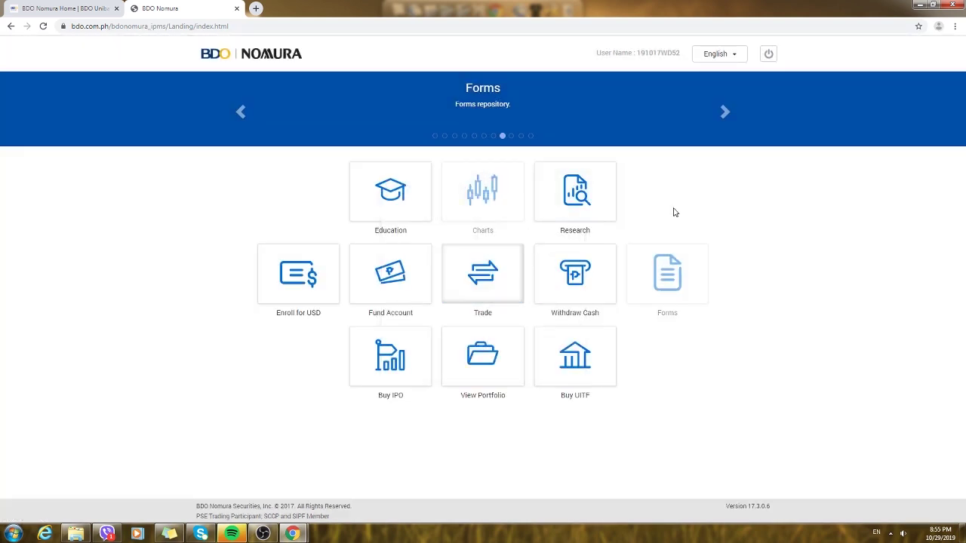
Open the trading window and select MEGAWORLD (MEG) in the PSEI watchlist for its quote and depth
click(508, 267)
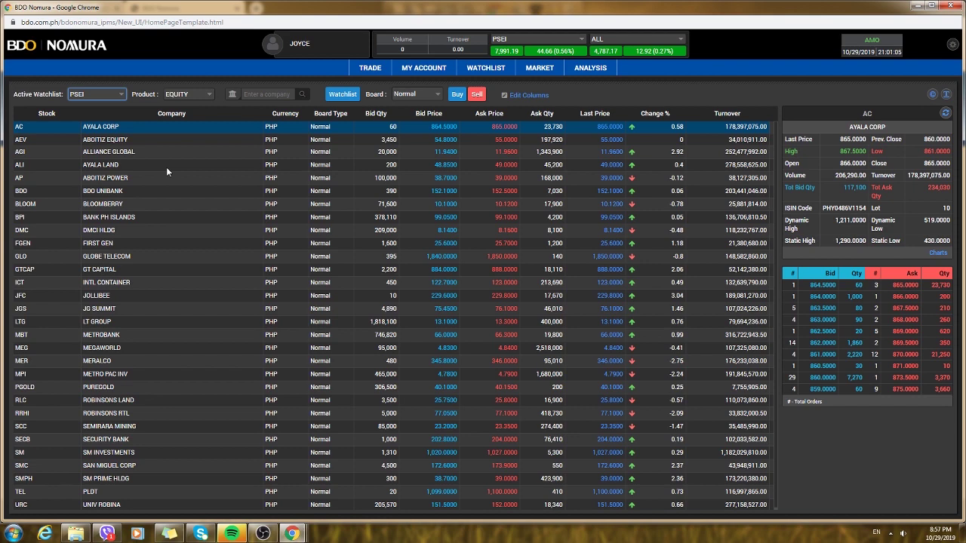
click(237, 350)
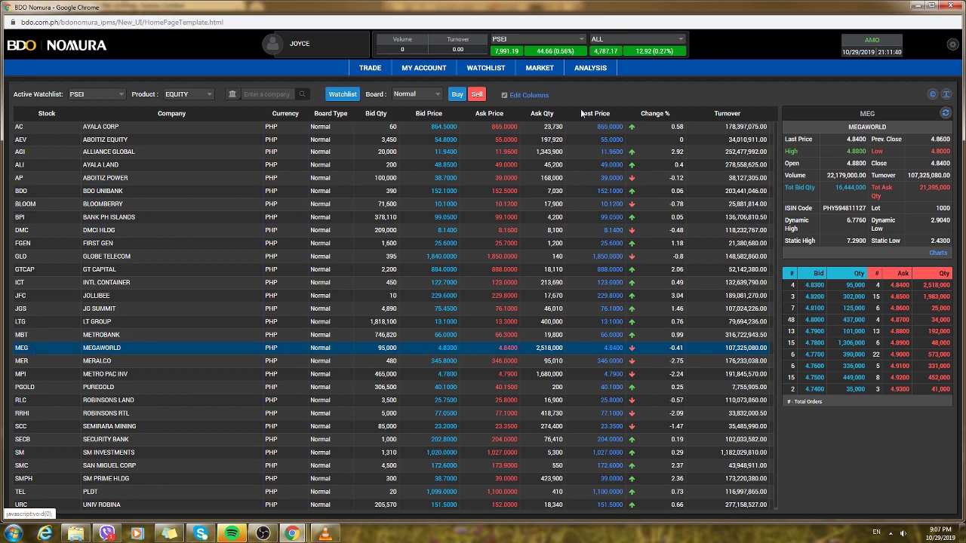
Open the Charts panel and load the price chart for MEG
mouse_move(595, 70)
click(591, 88)
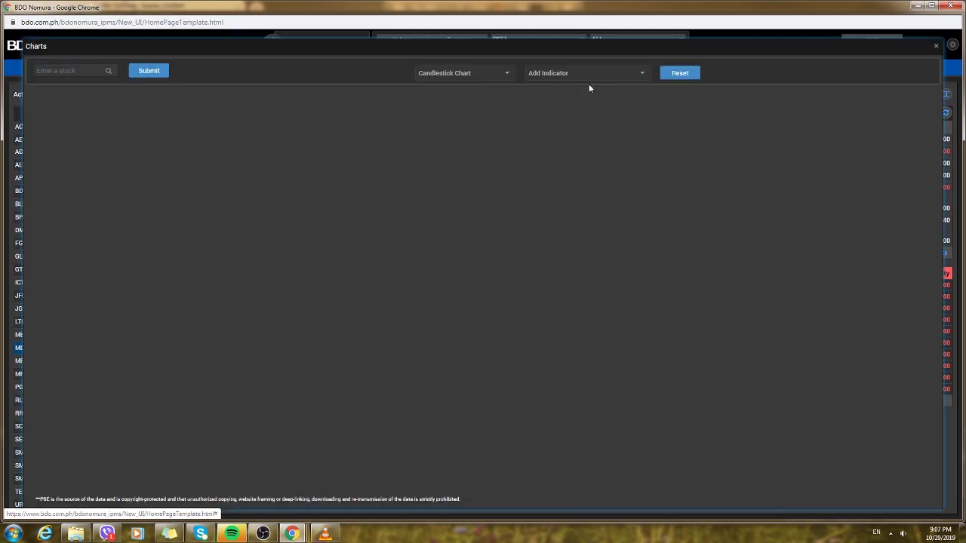
click(68, 72)
text(MEG)
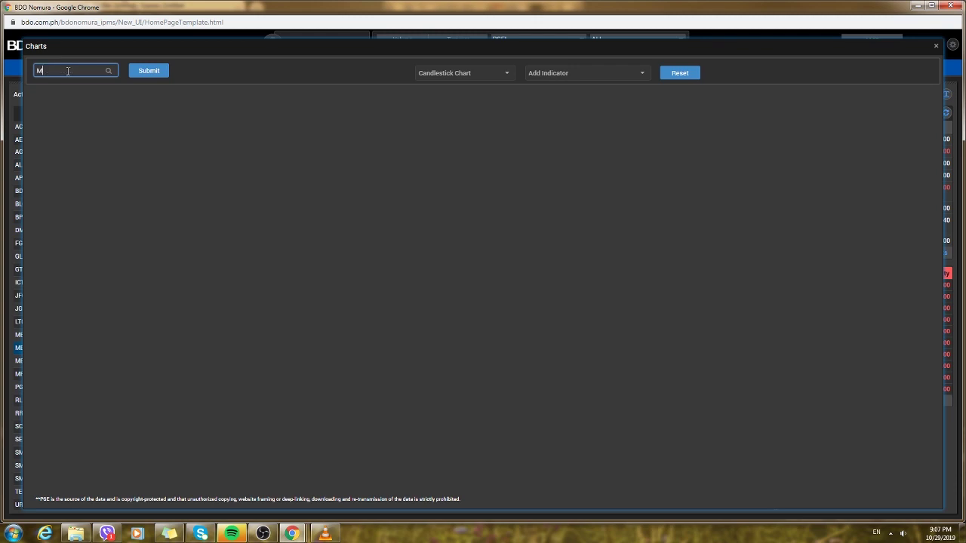
click(79, 85)
click(145, 71)
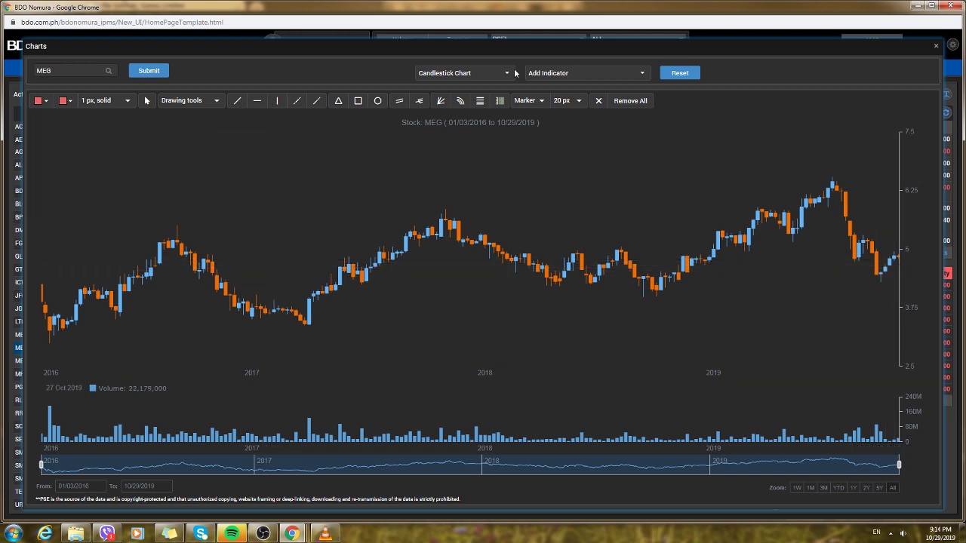
Show MEG as a Column Chart zoomed to July 2018–October 2019, then close the chart
click(464, 73)
click(467, 114)
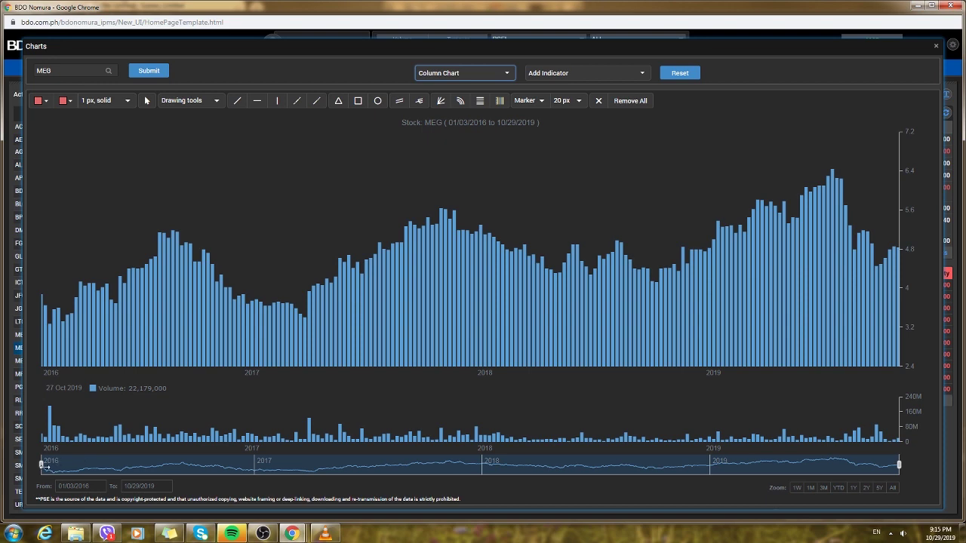
drag(41, 465, 710, 465)
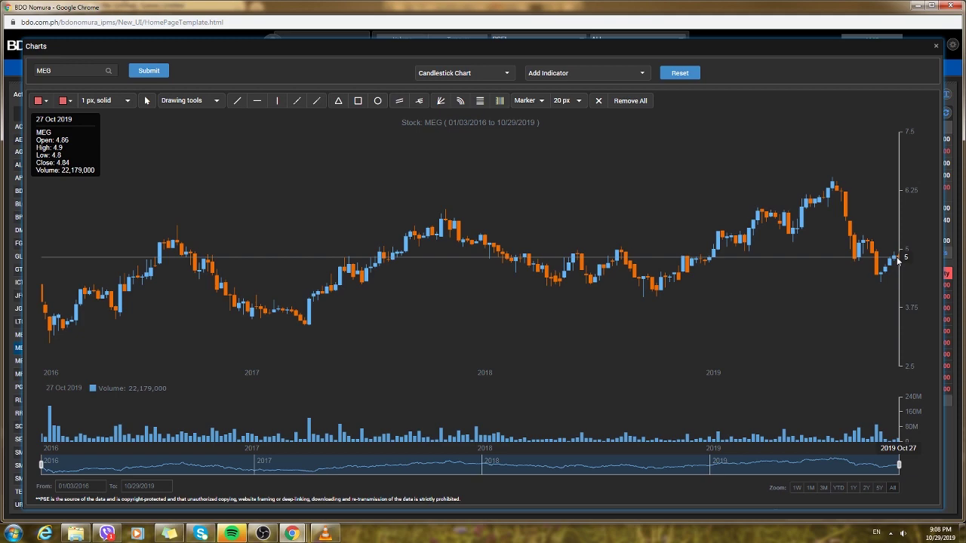
key(Escape)
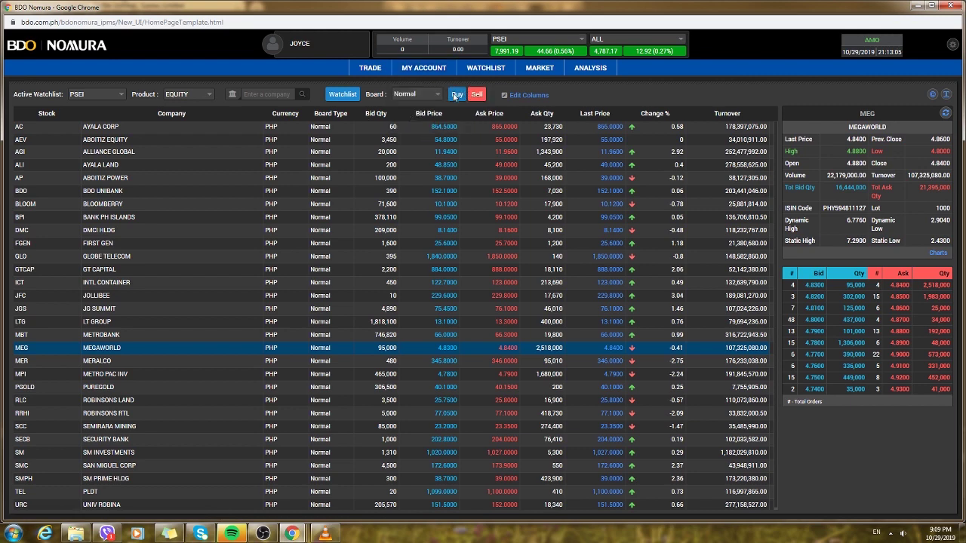
click(456, 94)
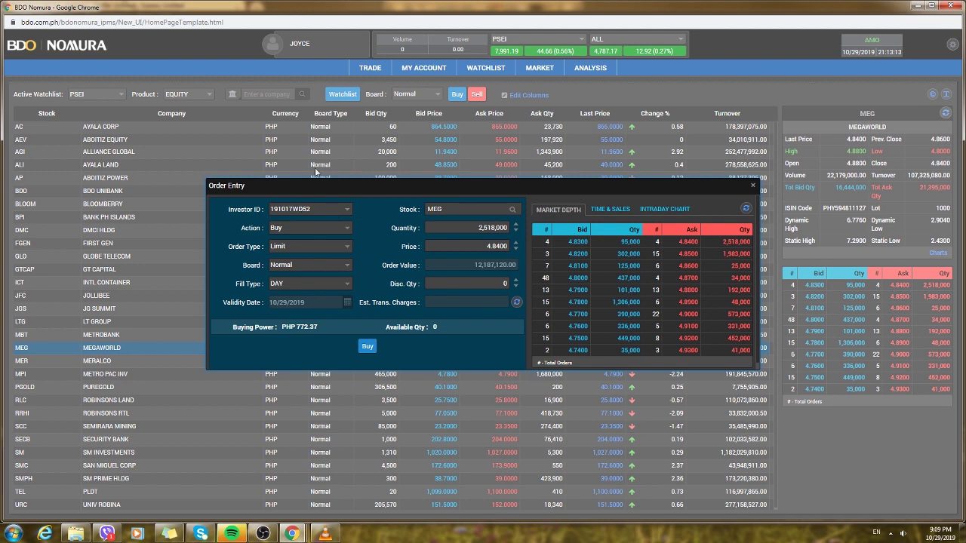
Keep the MEG order as a Buy, Limit order with DAY fill type
click(347, 232)
click(348, 232)
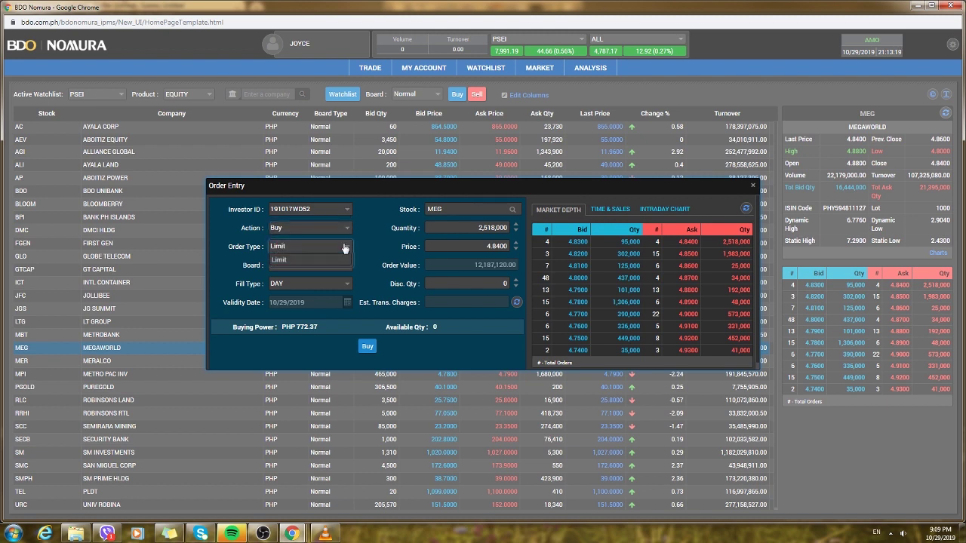
click(282, 252)
click(351, 255)
click(322, 285)
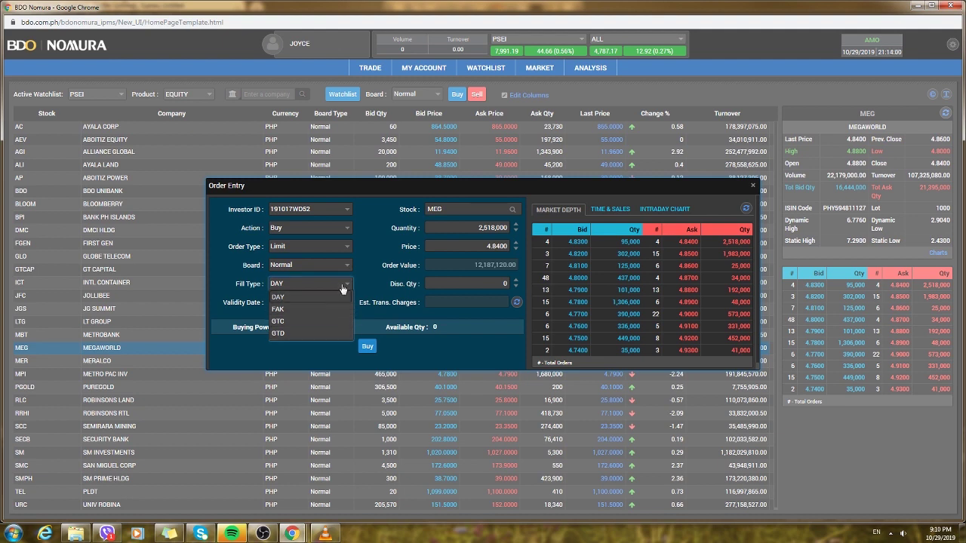
click(317, 298)
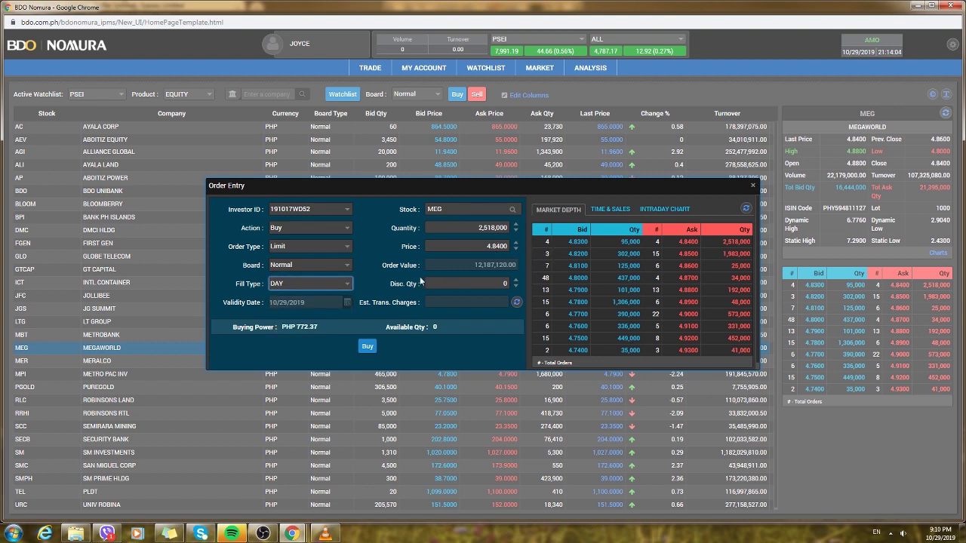
Change the MEG order quantity to 10 and the price to 4.8000
click(467, 227)
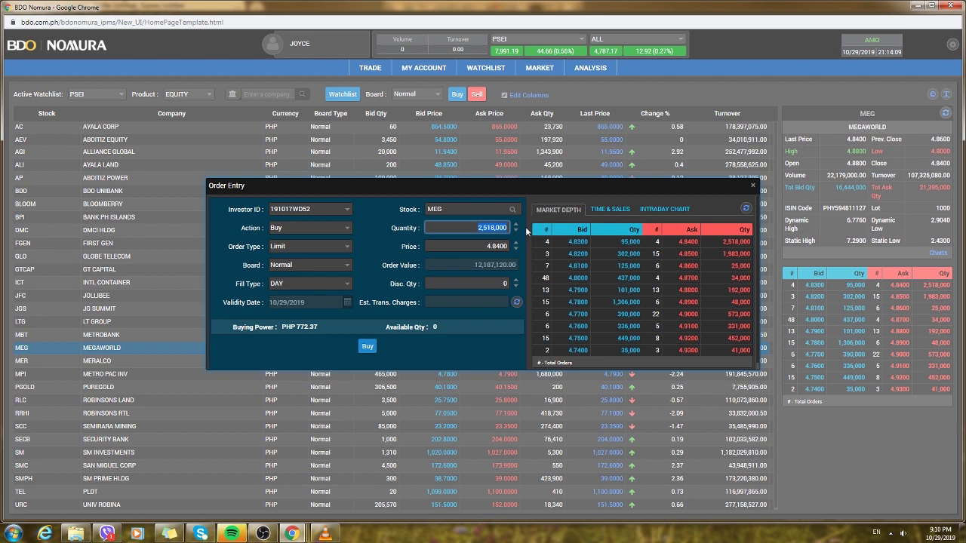
drag(507, 246, 484, 242)
click(480, 227)
drag(477, 227, 520, 232)
text(10)
click(484, 247)
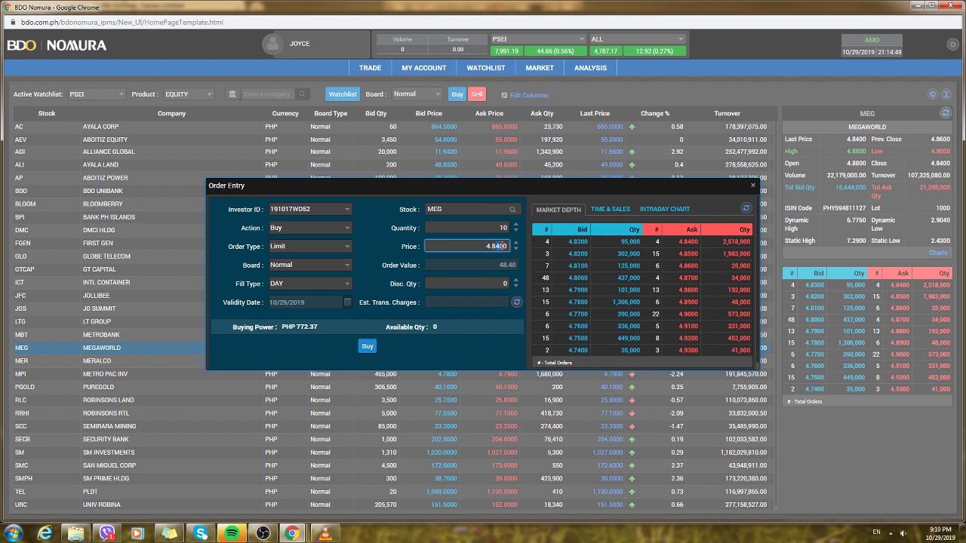
key(BackSpace)
text(0)
Lower the price to 4.7000, then discard the order and start a fresh MEG buy
double_click(502, 244)
click(502, 246)
key(Down)
click(483, 228)
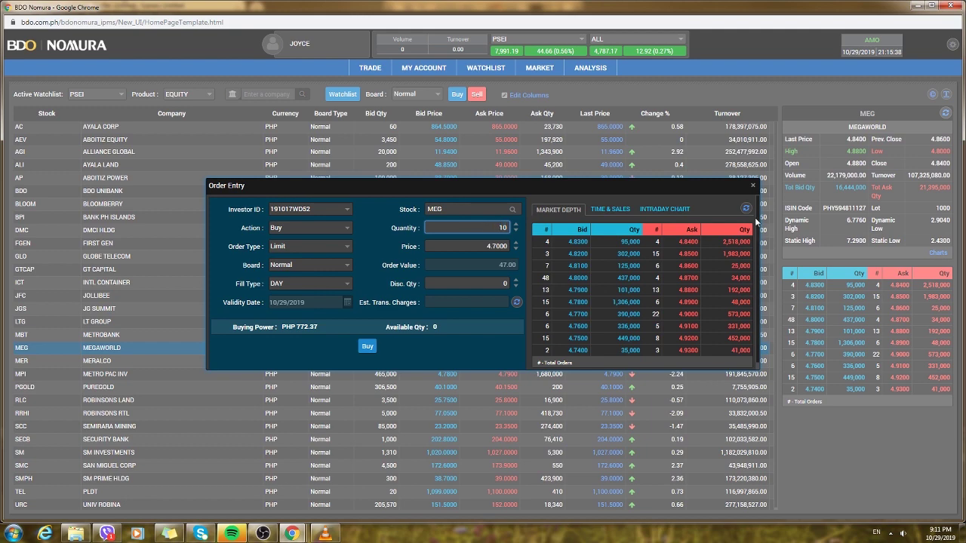
click(752, 185)
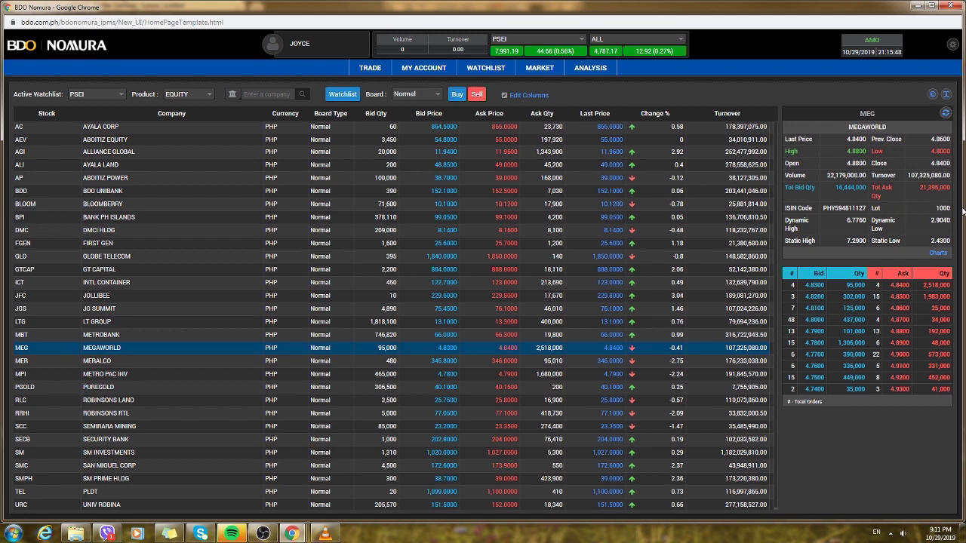
click(456, 96)
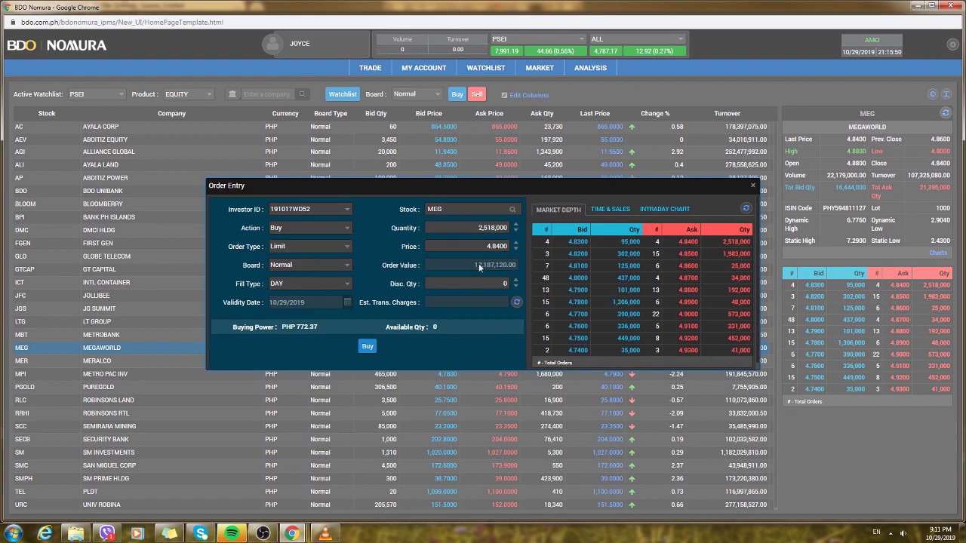
Set quantity 1,000 and disclosed quantity 1,000 on the MEG order and edit the limit price
click(491, 227)
text(1000)
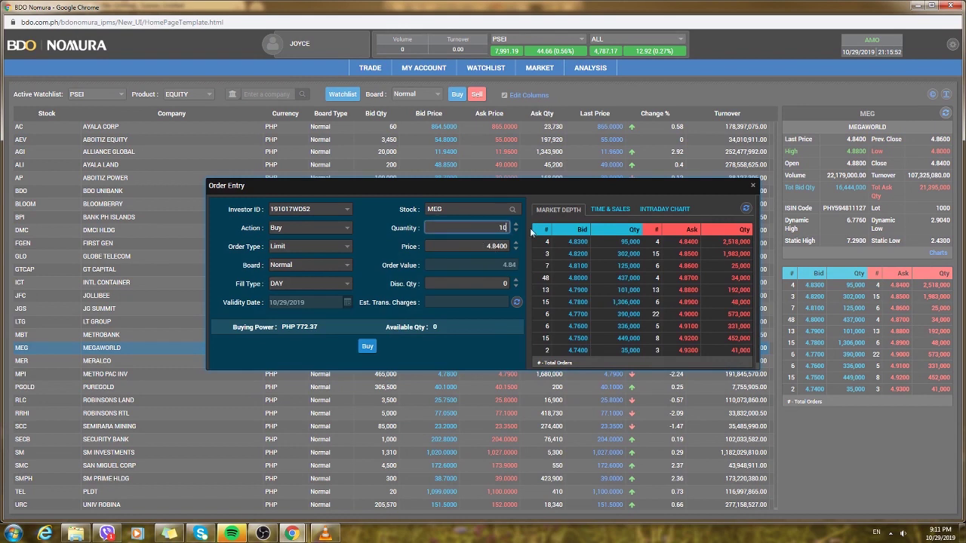
click(502, 284)
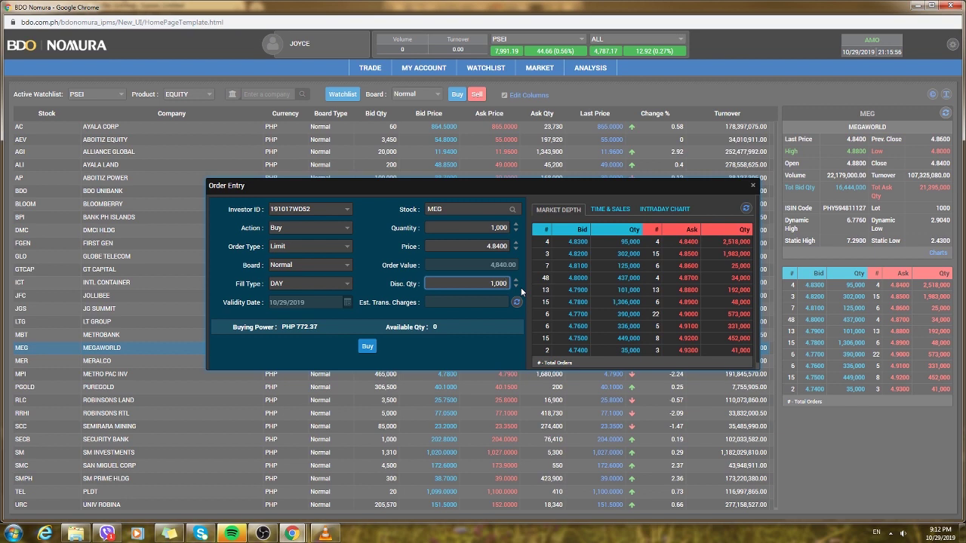
click(468, 274)
click(481, 246)
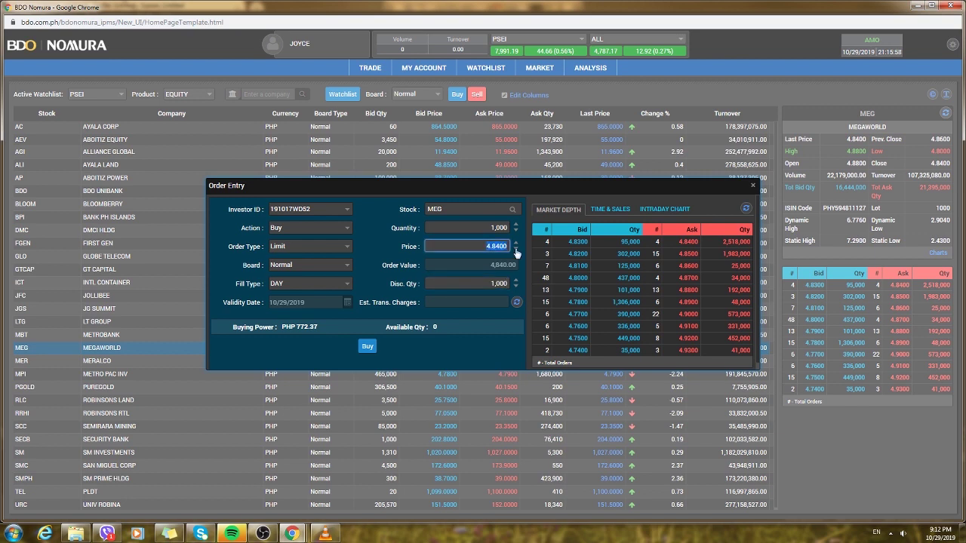
click(486, 245)
click(332, 323)
Check the buying power and submit the 1,000-share MEG limit buy at 4.7000
drag(236, 330, 359, 327)
click(358, 327)
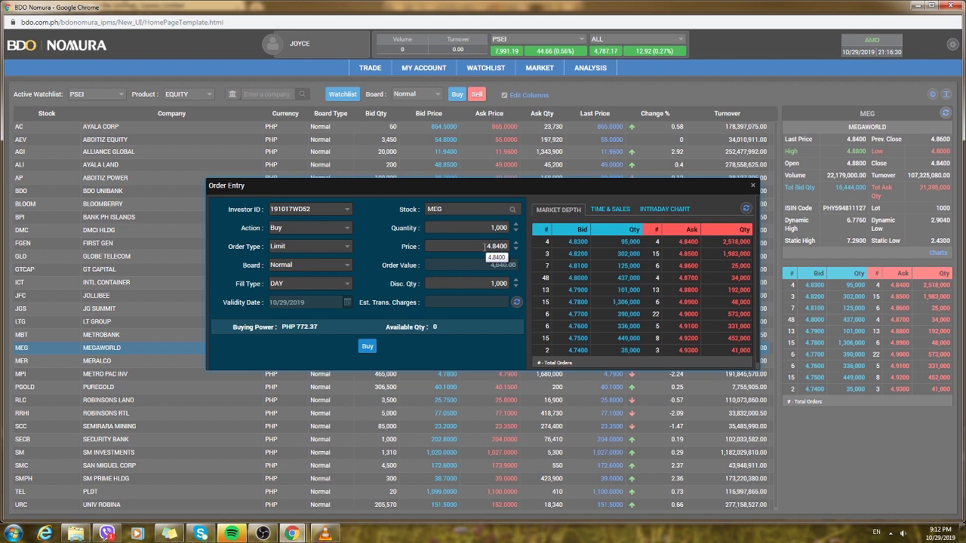
click(476, 246)
click(367, 346)
click(366, 346)
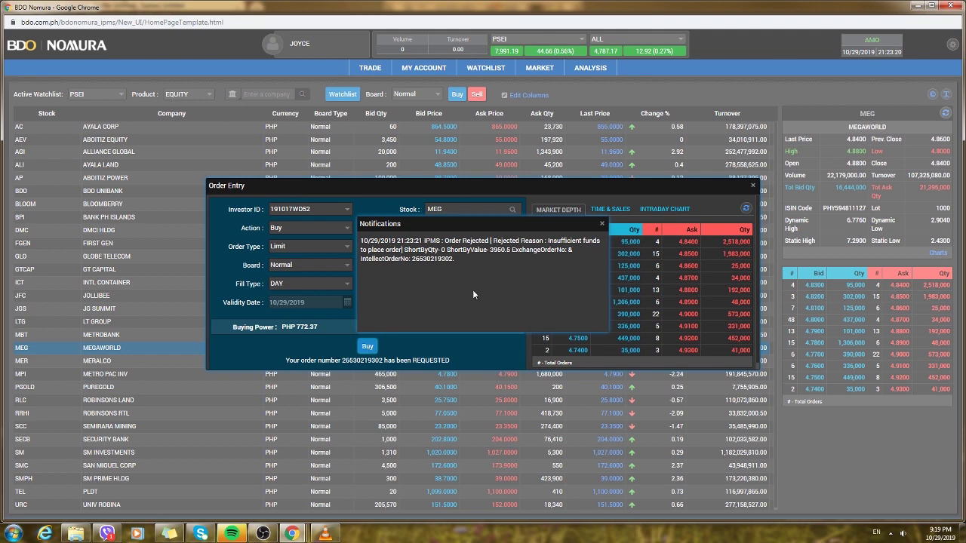
Read the MEG order's insufficient-funds rejection, dismiss the notification and close Order Entry
mouse_move(568, 240)
mouse_down()
mouse_move(622, 234)
mouse_move(569, 238)
mouse_up()
drag(490, 240, 462, 271)
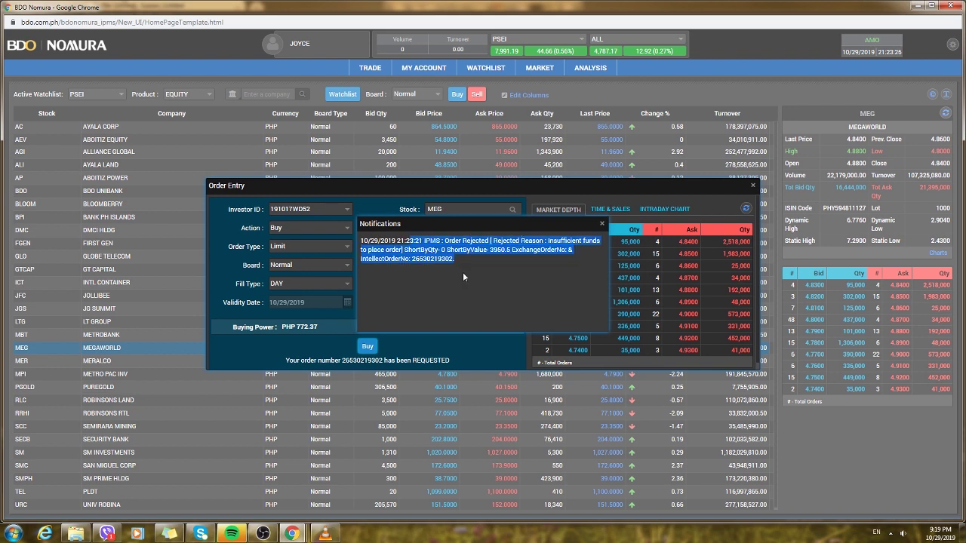
click(493, 251)
drag(490, 239, 572, 247)
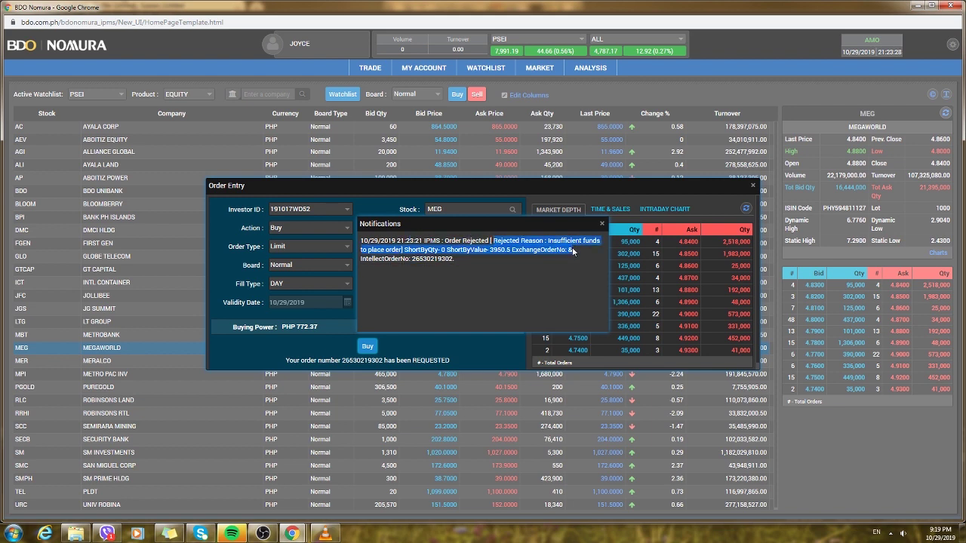
click(587, 253)
click(602, 225)
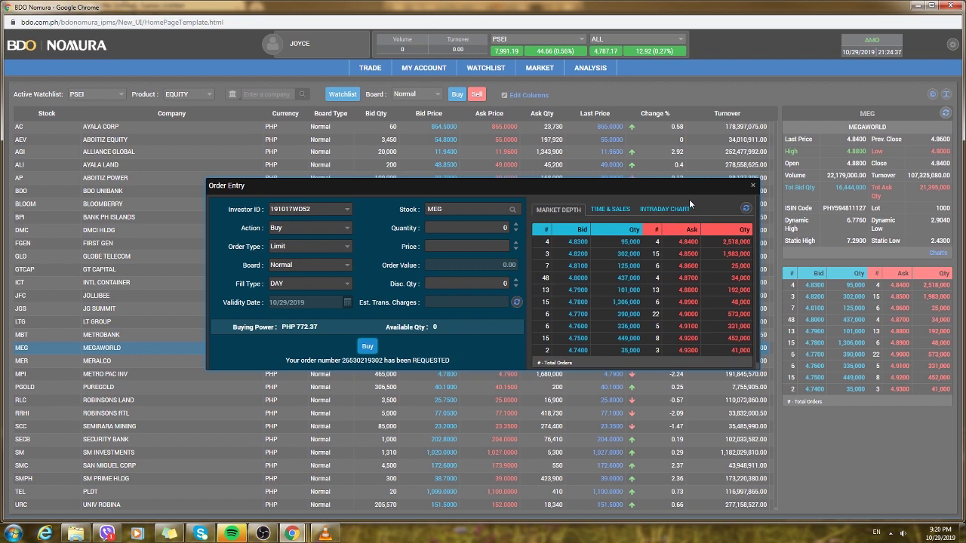
key(Escape)
mouse_move(428, 70)
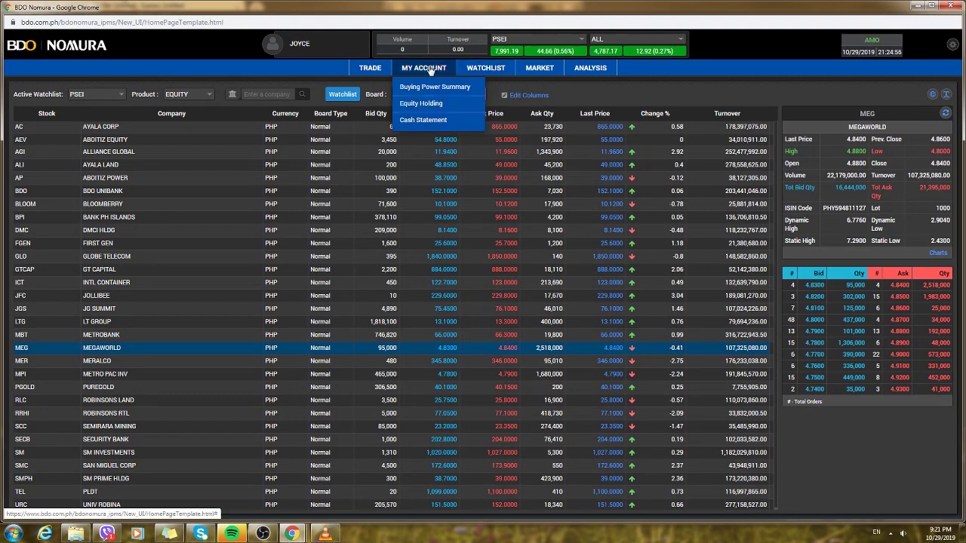
click(418, 104)
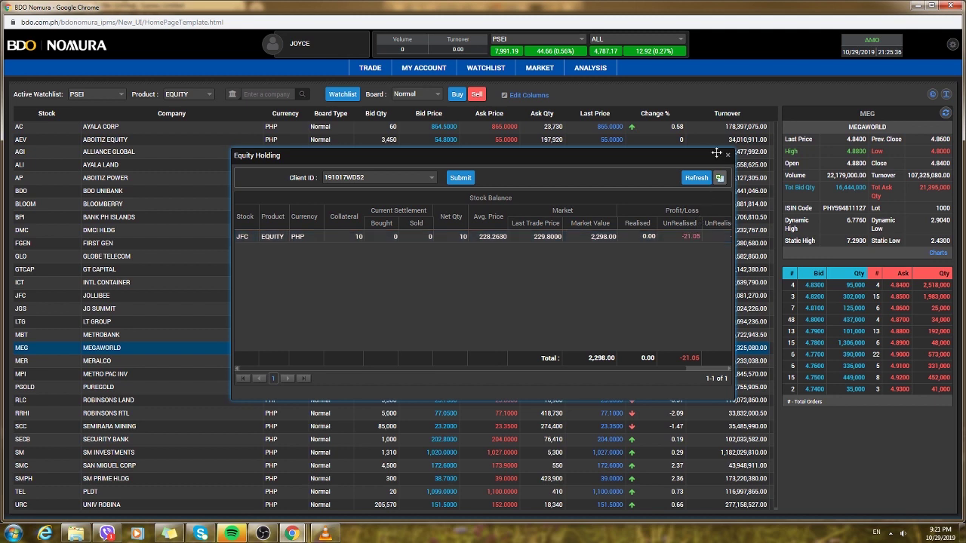
click(425, 181)
click(727, 156)
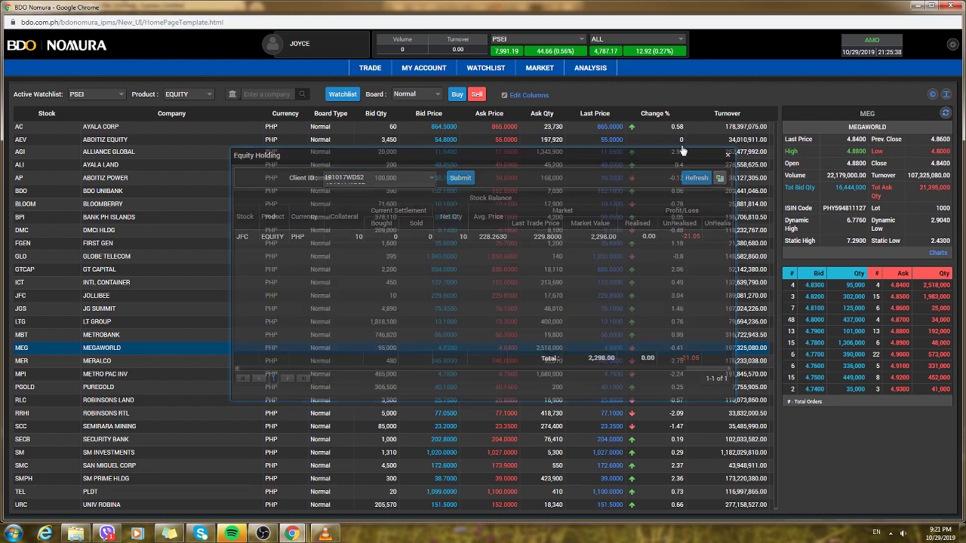
mouse_move(378, 72)
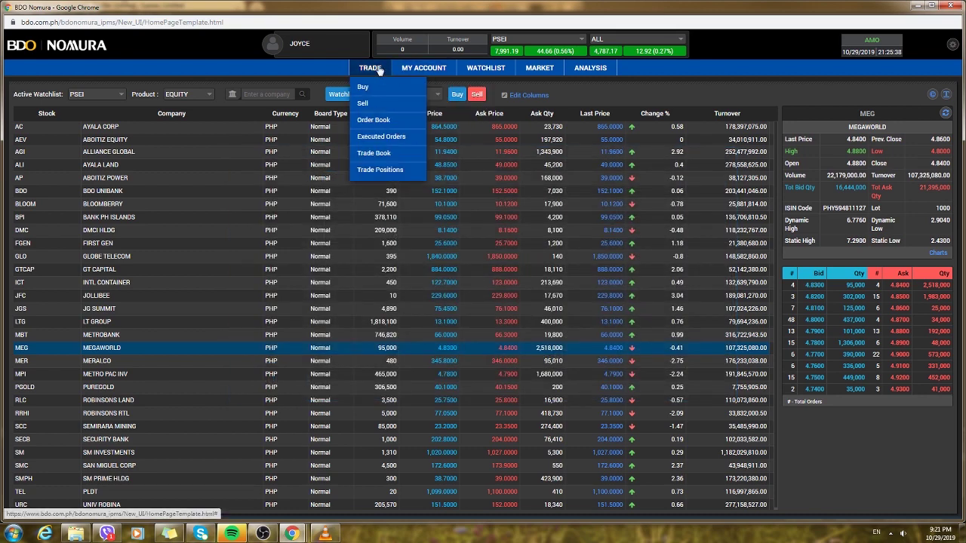
Open the Order Book and set its start date to 10/01/2019
click(365, 123)
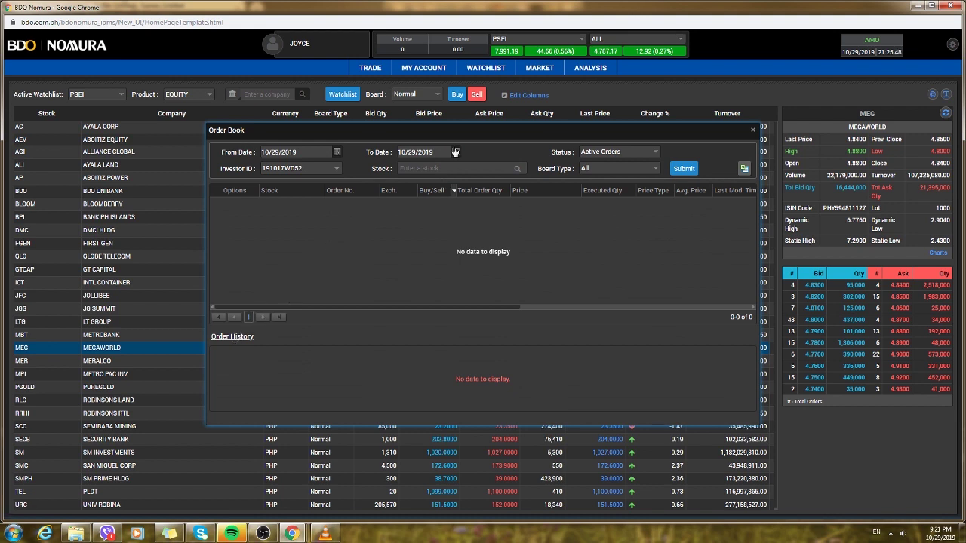
click(337, 151)
click(297, 182)
click(684, 168)
Show orders of every status in the Order Book grid
click(626, 155)
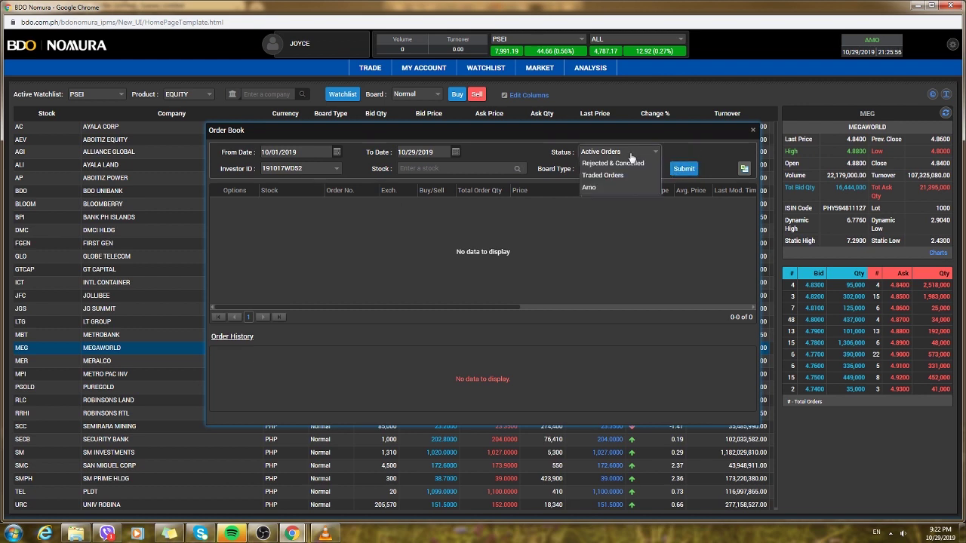
click(618, 170)
click(633, 154)
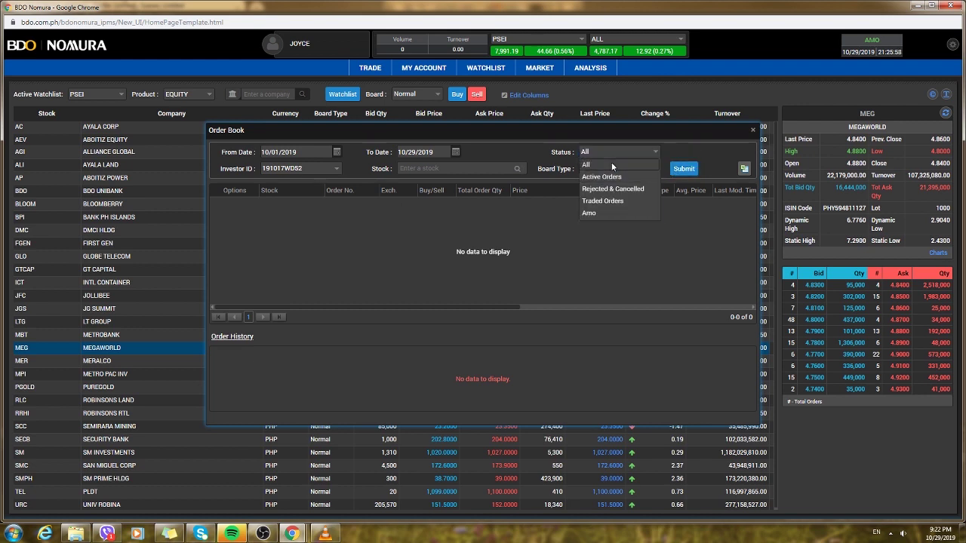
click(611, 162)
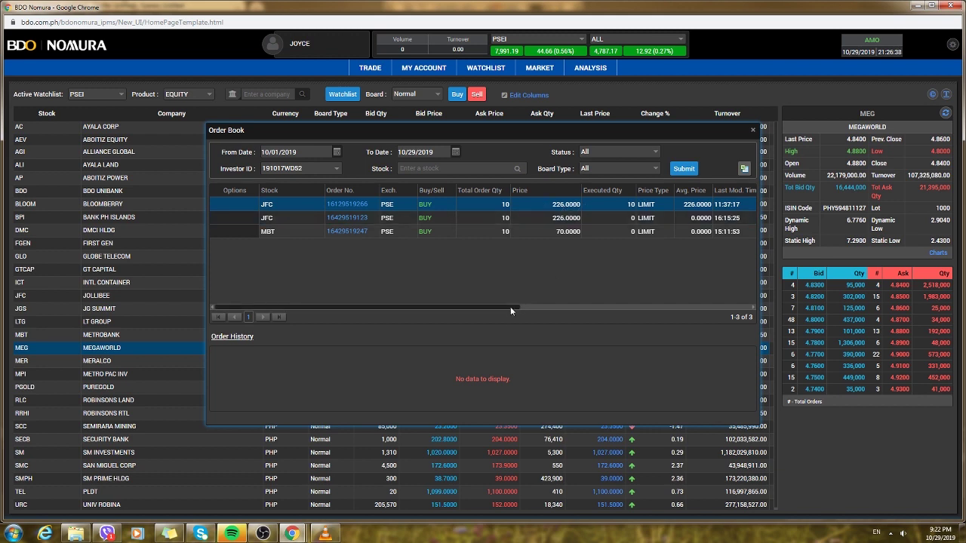
drag(510, 307, 488, 308)
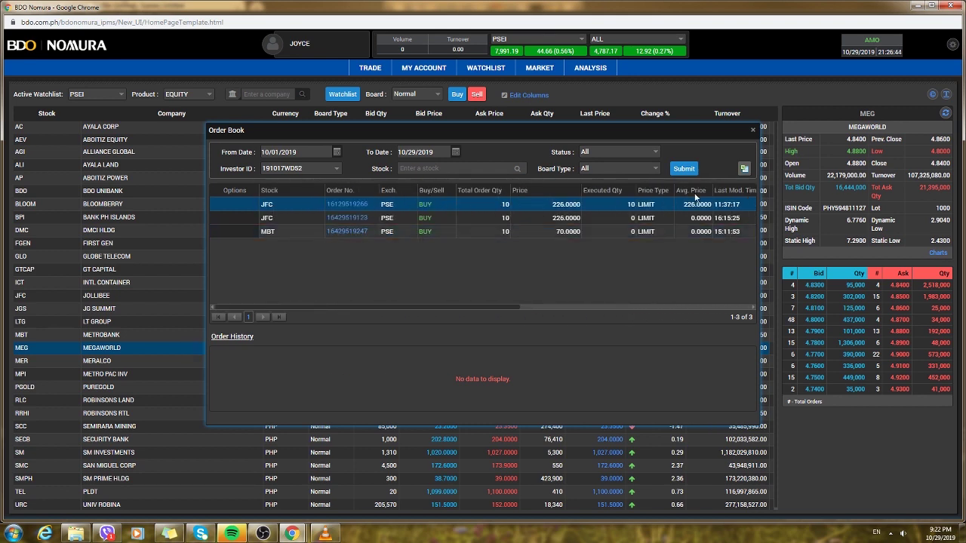
Filter to Traded Orders, check the filled JFC buy of 10 at 226.0000, then close
click(624, 153)
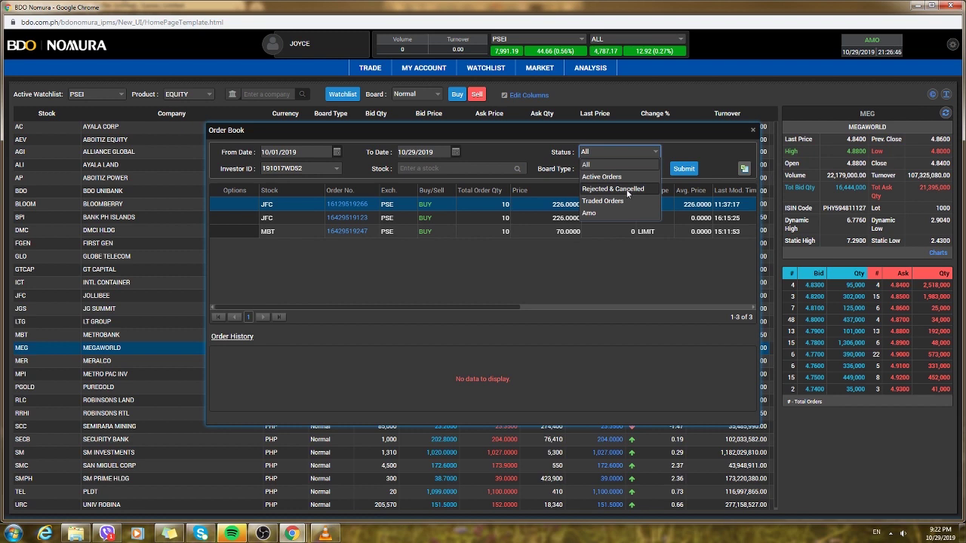
click(607, 202)
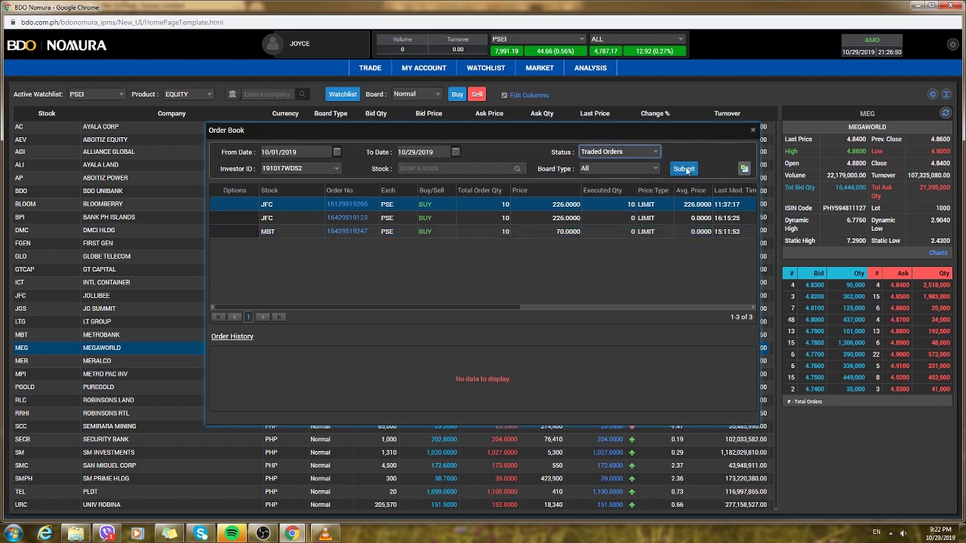
drag(507, 305, 380, 316)
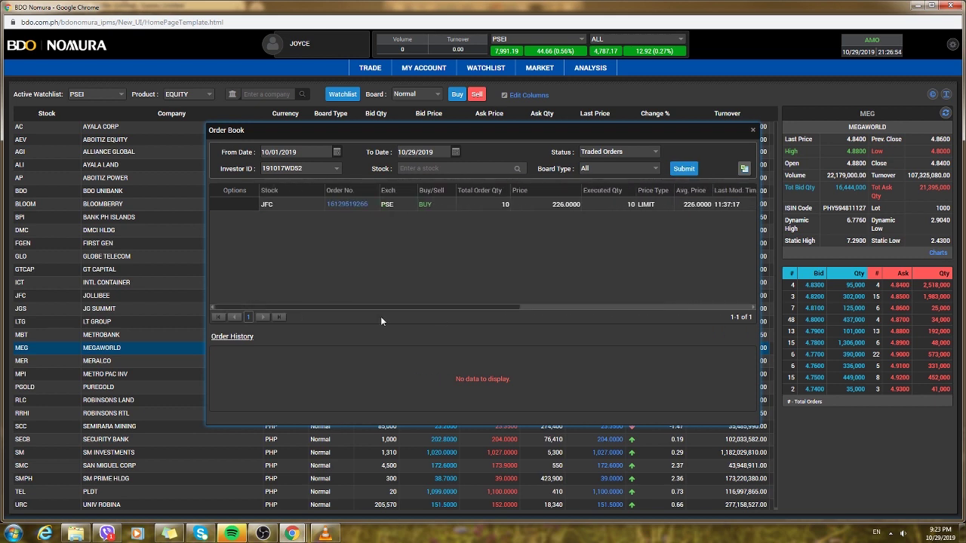
click(752, 130)
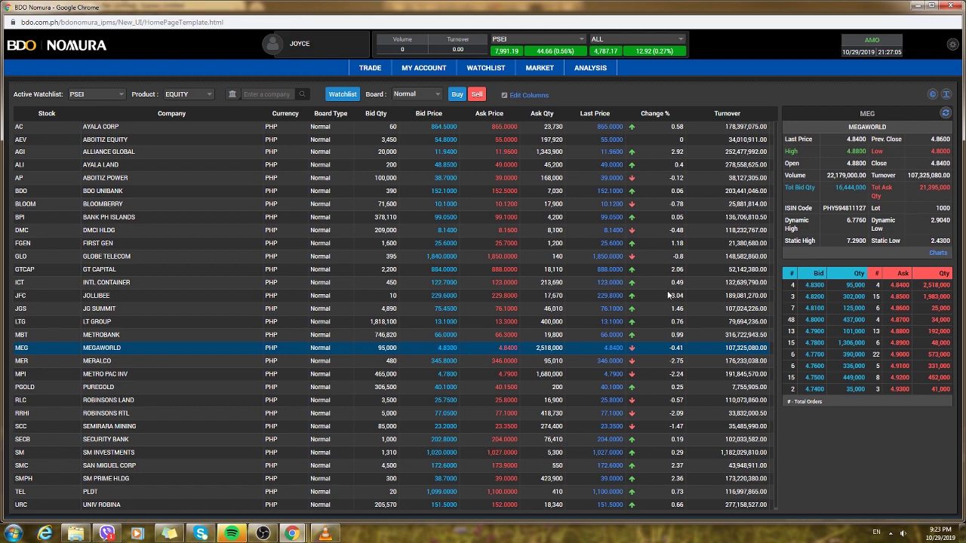
Check the Metrobank (MBT) and Semirara Mining (SCC) quotes, then minimize the trading window
click(664, 339)
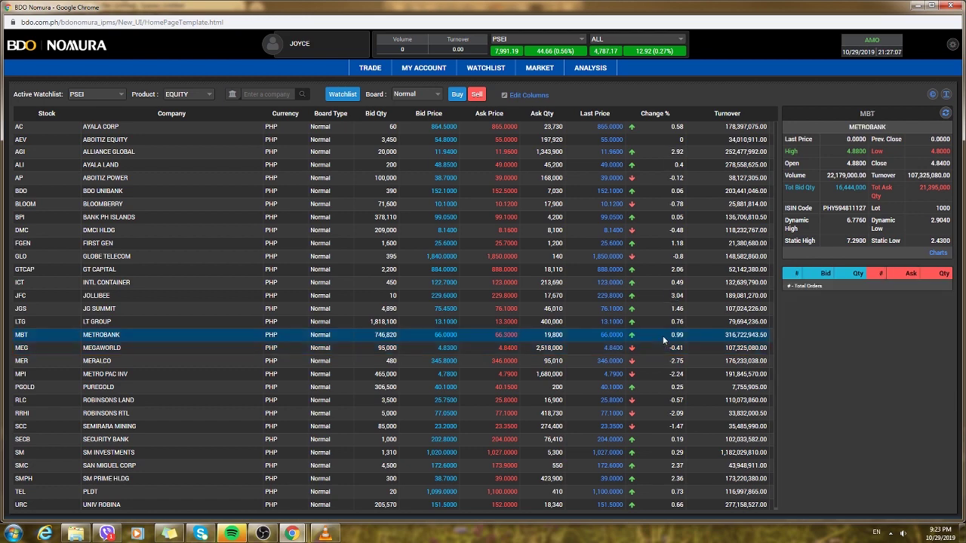
scroll(674, 451, down, 1)
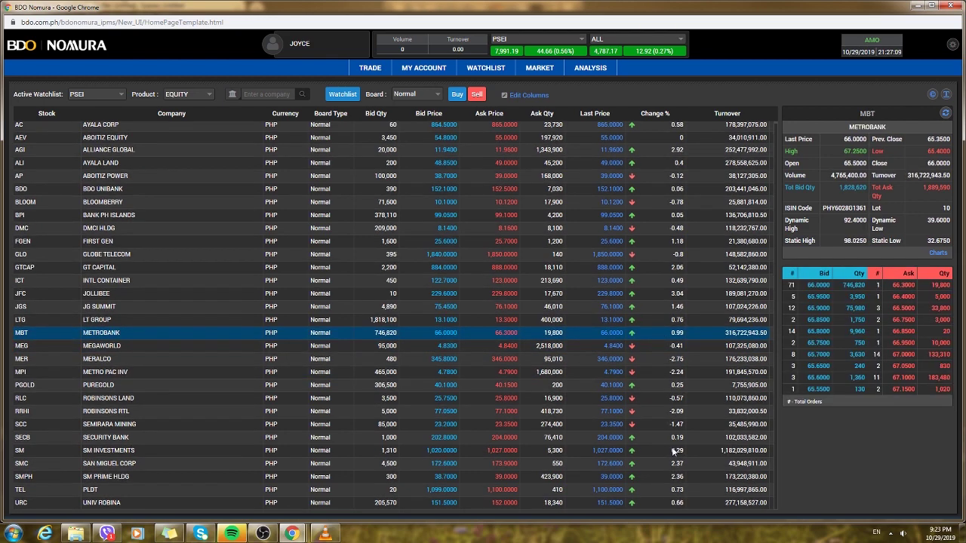
scroll(668, 490, up, 1)
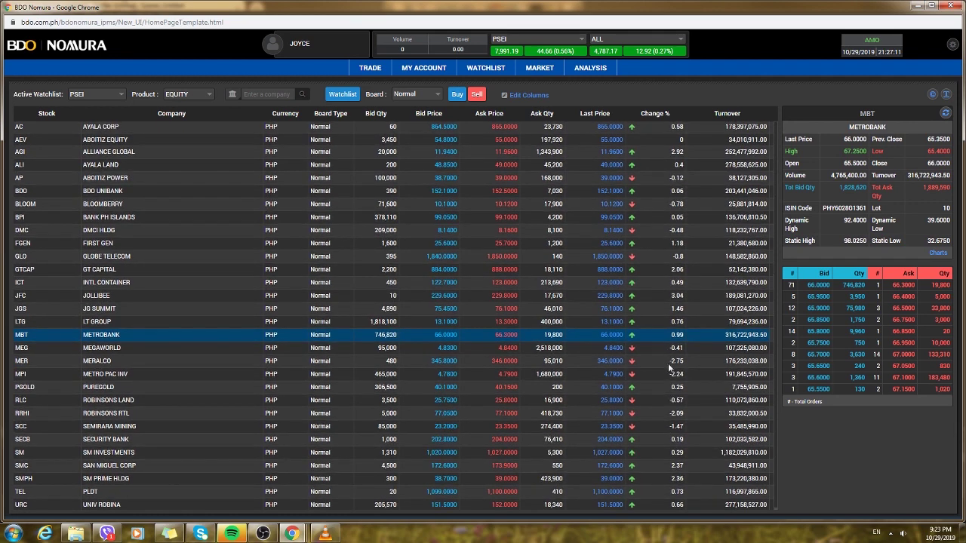
click(656, 425)
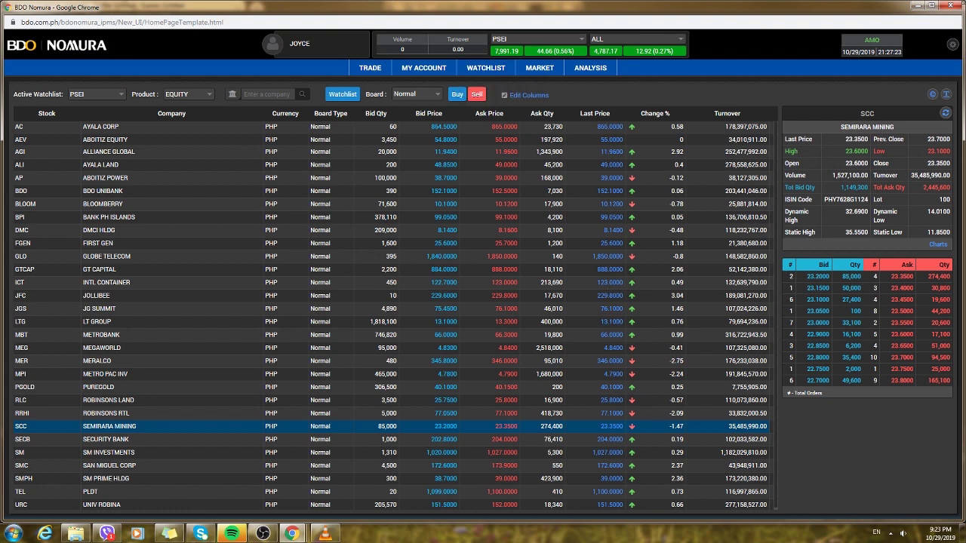
click(929, 5)
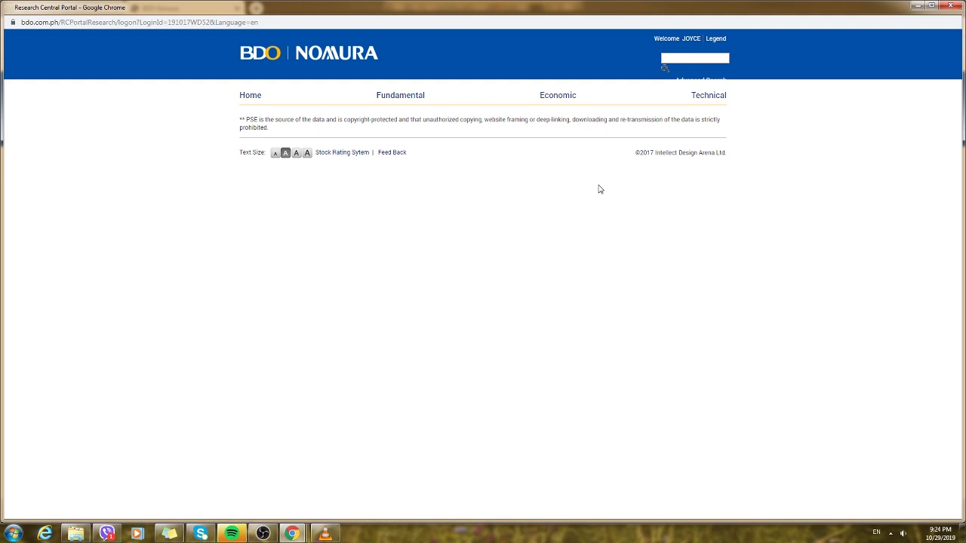
Maximize the Research Central Portal and open the Weekly Wrap (Oct.28) report
mouse_move(599, 8)
mouse_down()
mouse_move(603, 176)
mouse_move(603, 3)
mouse_move(777, 101)
mouse_move(683, 374)
mouse_move(671, 439)
mouse_move(647, 129)
mouse_move(591, 1)
mouse_up()
double_click(585, 33)
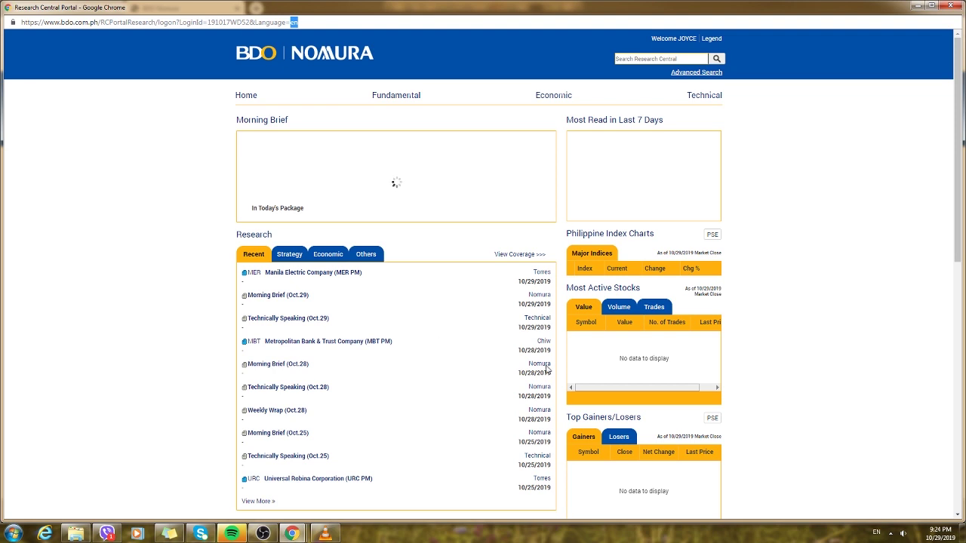
scroll(803, 337, down, 2)
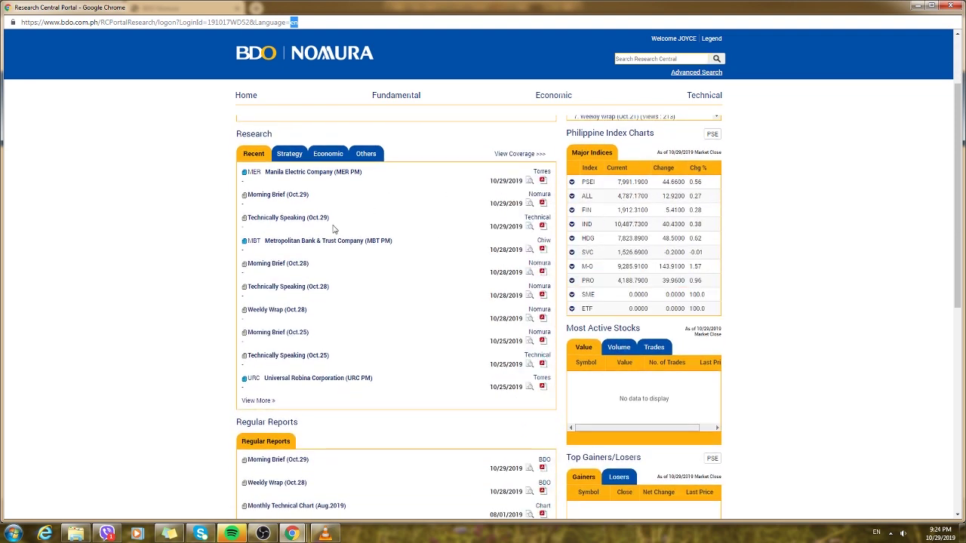
click(286, 311)
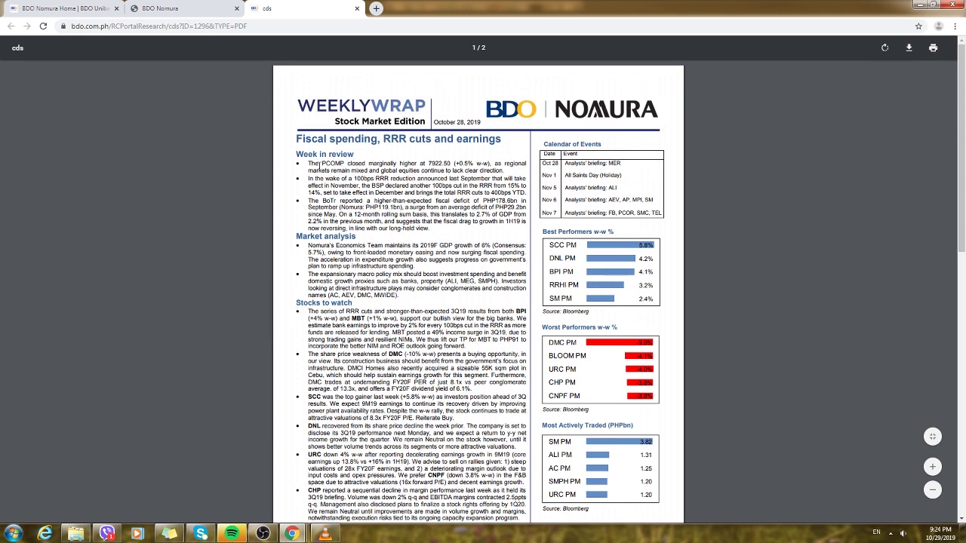
Highlight the Stocks to watch notes on DMC's share price weakness and buying opportunity
scroll(638, 231, down, 3)
scroll(638, 230, down, 2)
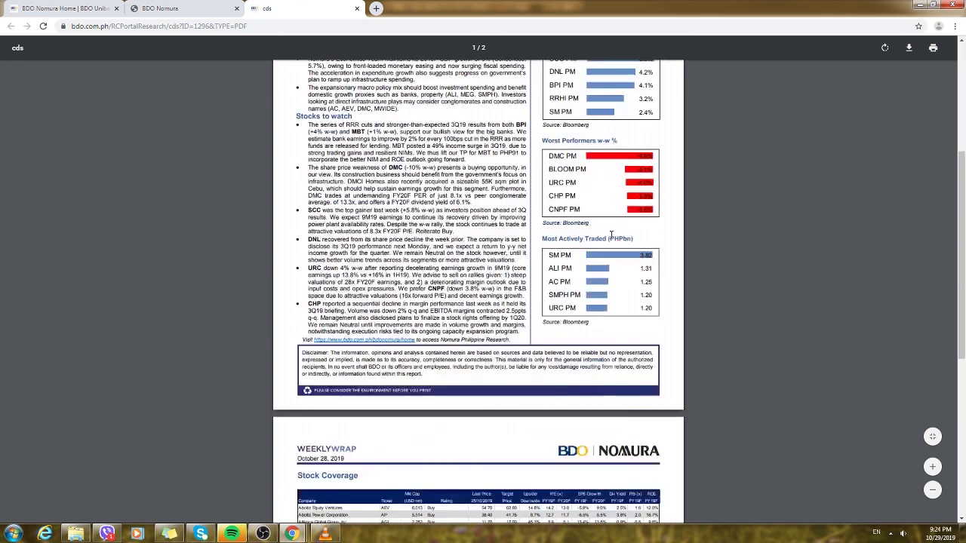
scroll(611, 250, up, 5)
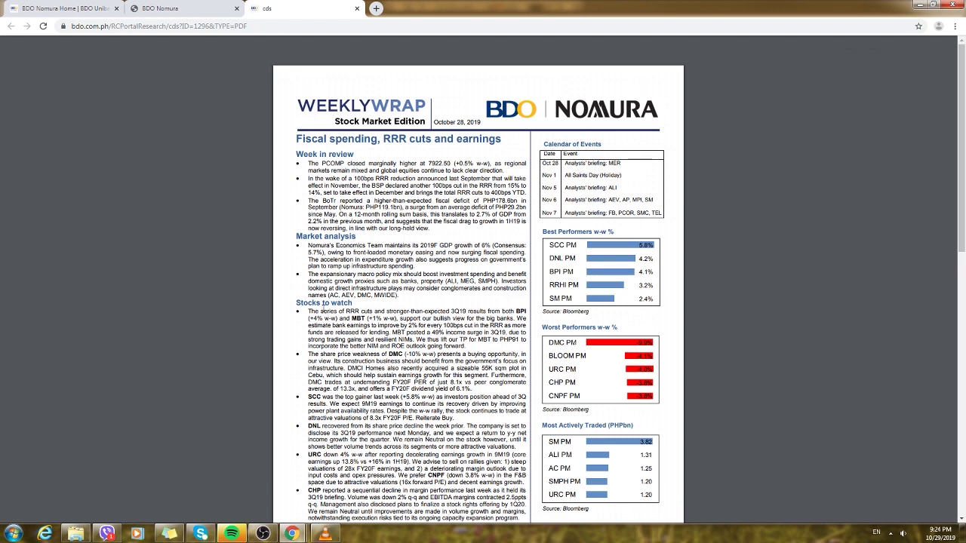
drag(322, 308, 502, 311)
drag(321, 354, 520, 354)
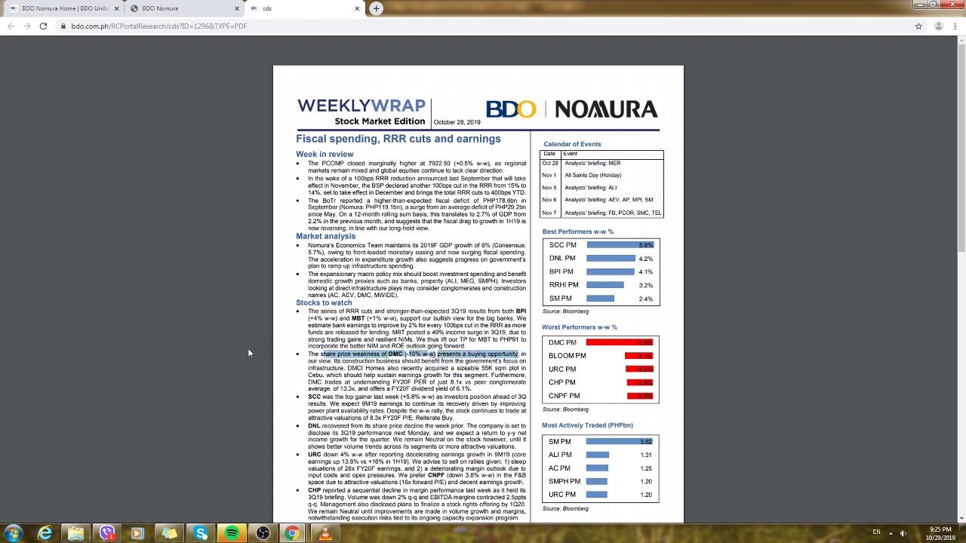
drag(249, 353, 519, 354)
scroll(249, 353, down, 1)
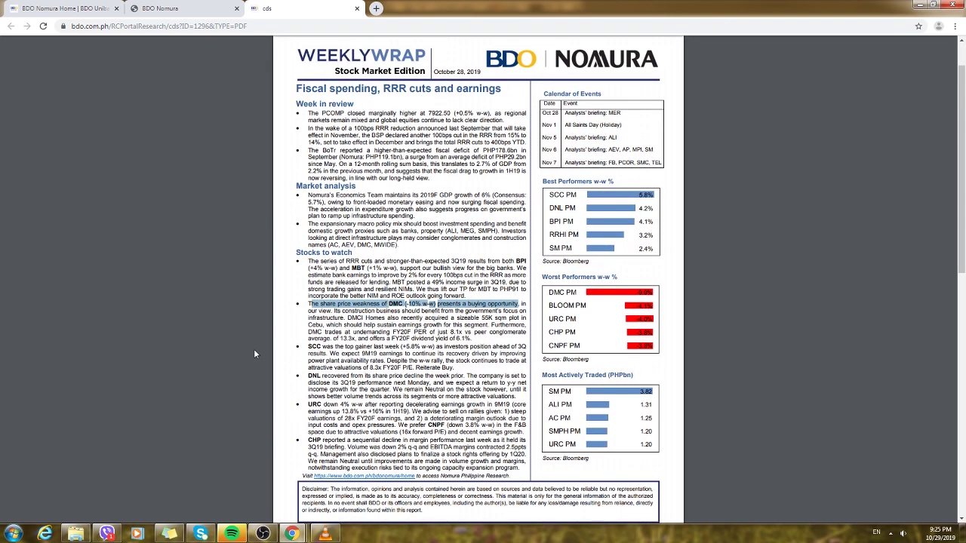
mouse_move(457, 304)
mouse_down()
mouse_move(332, 305)
mouse_move(466, 304)
mouse_up()
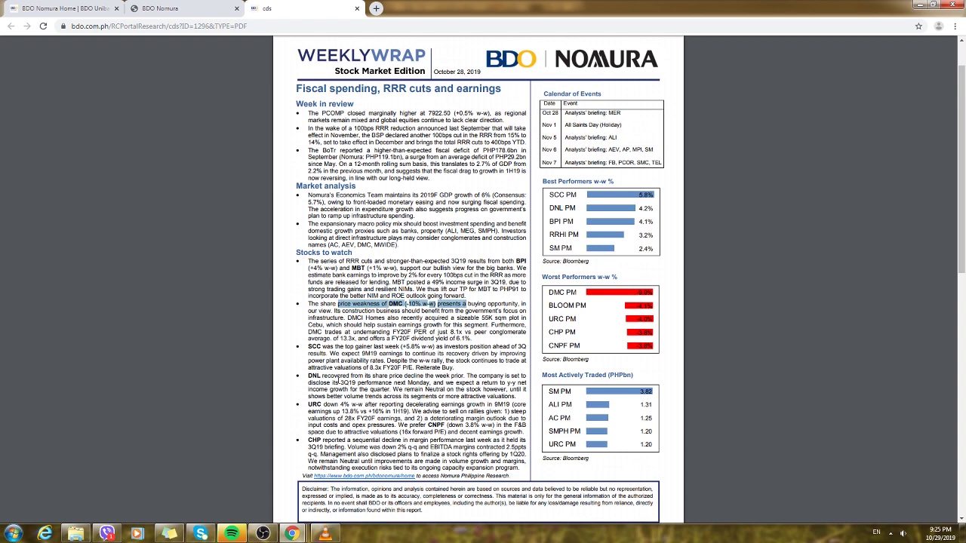
Highlight the CHP margin and URC notes, then scroll down to the Stock Coverage table
scroll(338, 382, down, 1)
drag(322, 326, 434, 326)
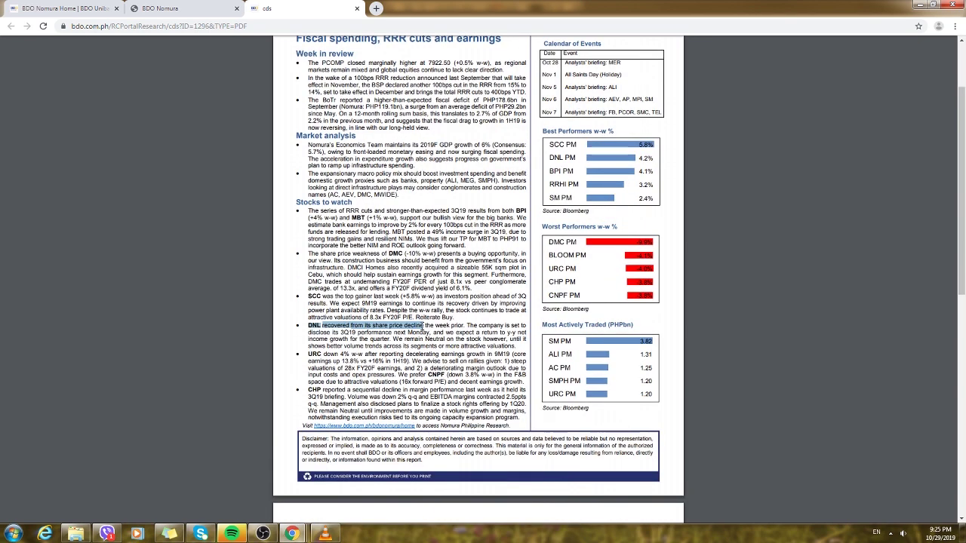
scroll(423, 325, down, 1)
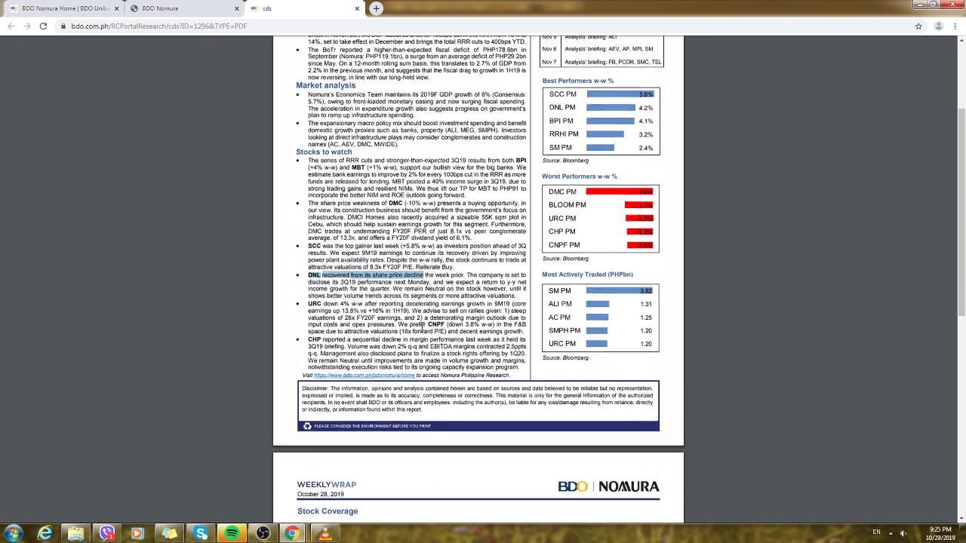
drag(322, 339, 440, 339)
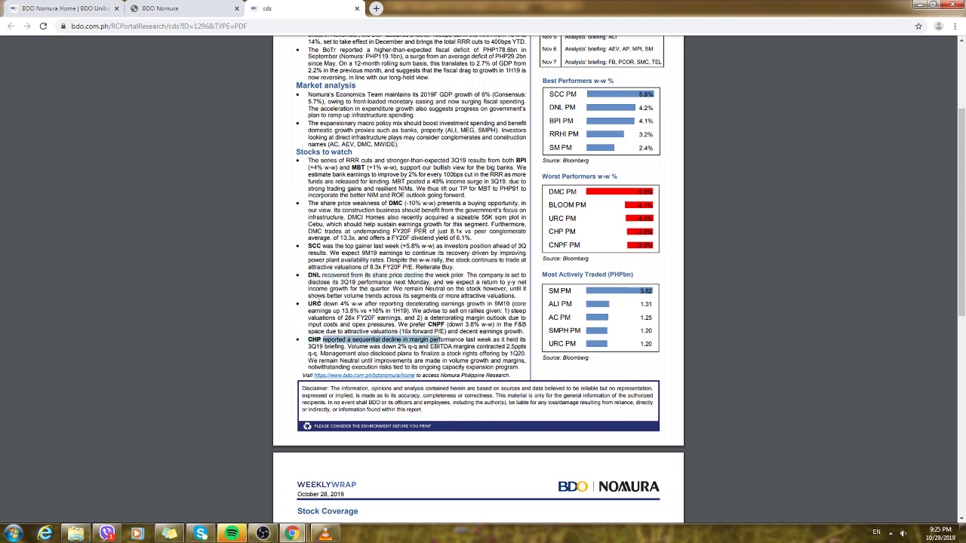
drag(308, 296, 410, 311)
click(419, 318)
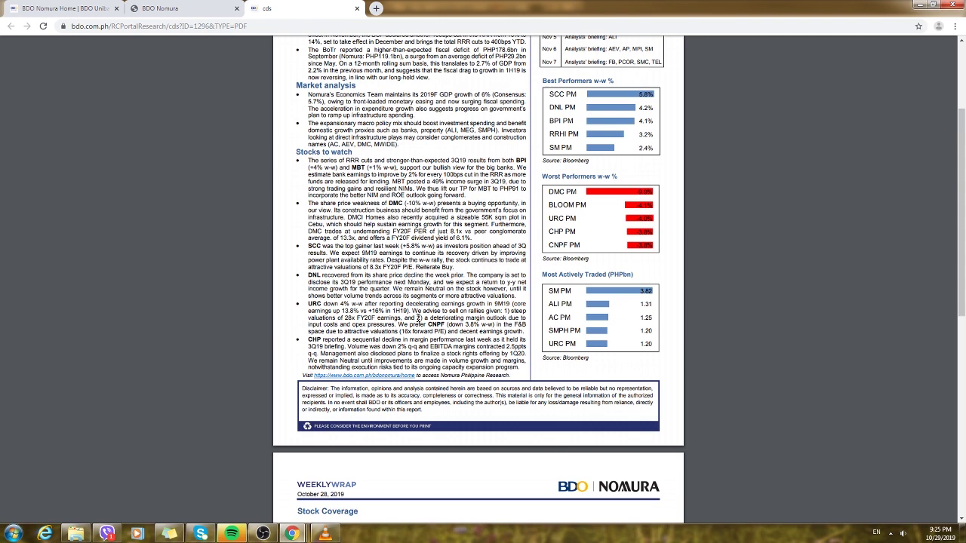
scroll(411, 316, down, 1)
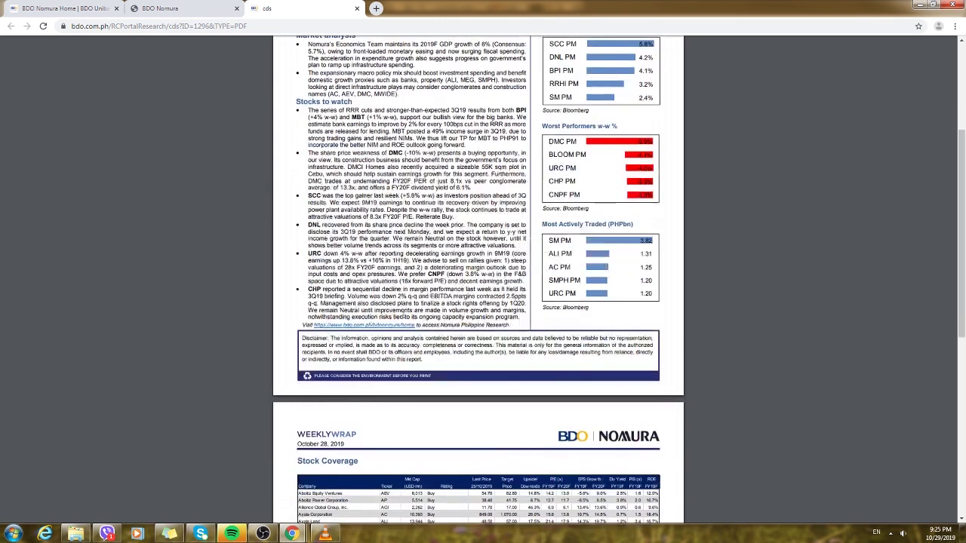
scroll(406, 314, down, 5)
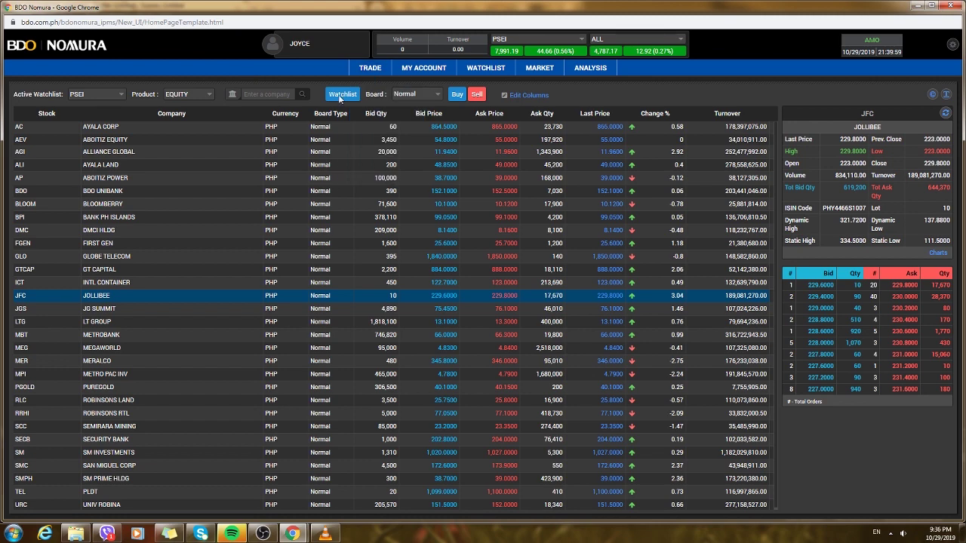
Return to the BDO Nomura PSEI watchlist showing Jollibee's quote and order book
mouse_move(393, 69)
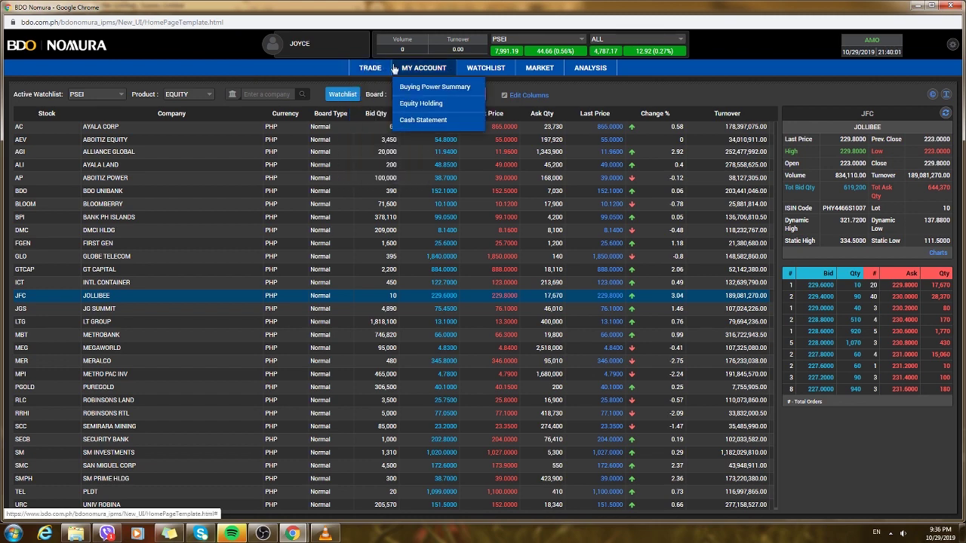